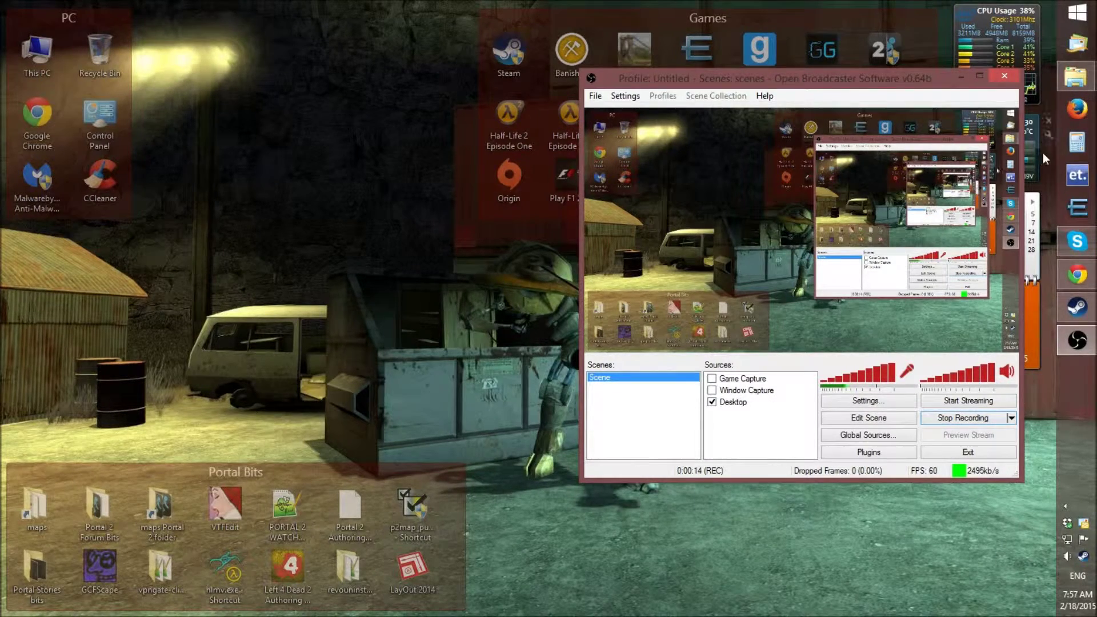
Step: Minimize OBS and bring up the context menu of the p2map_publish.exe shortcut in the Portal Bits fence
click(963, 77)
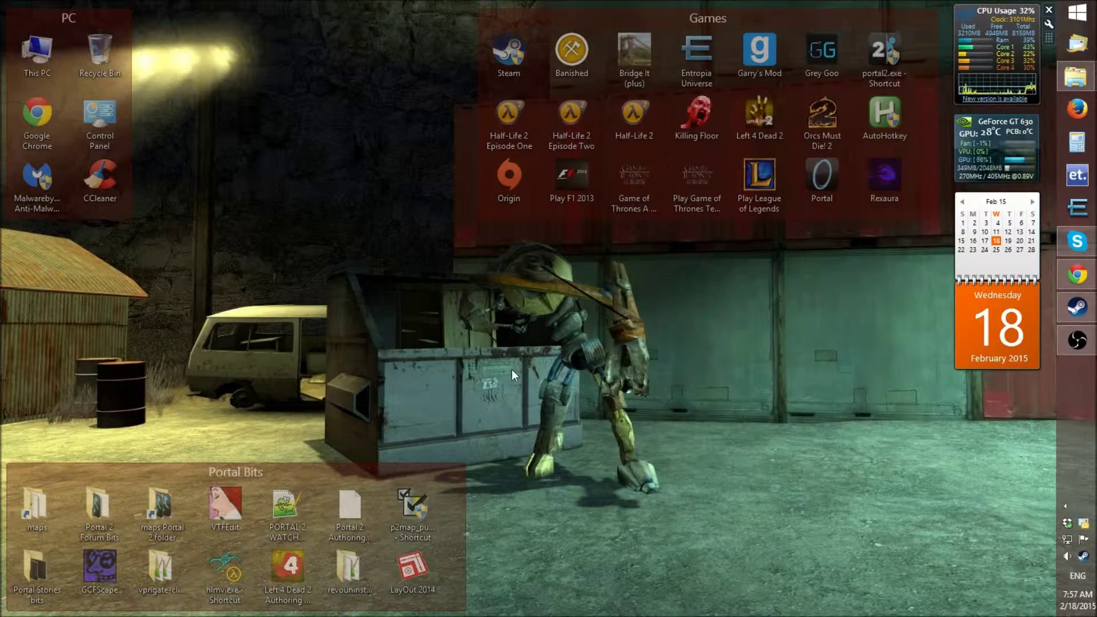
click(412, 514)
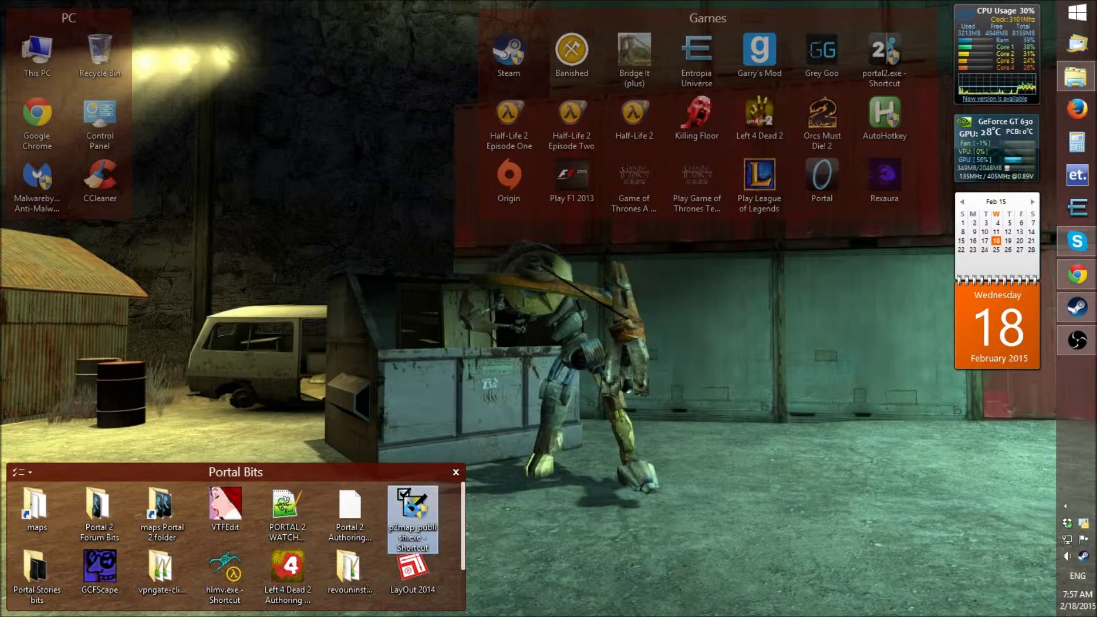
right_click(410, 510)
Step: Show the shortcut's Properties beside a This PC window opened on the C: drive
click(457, 499)
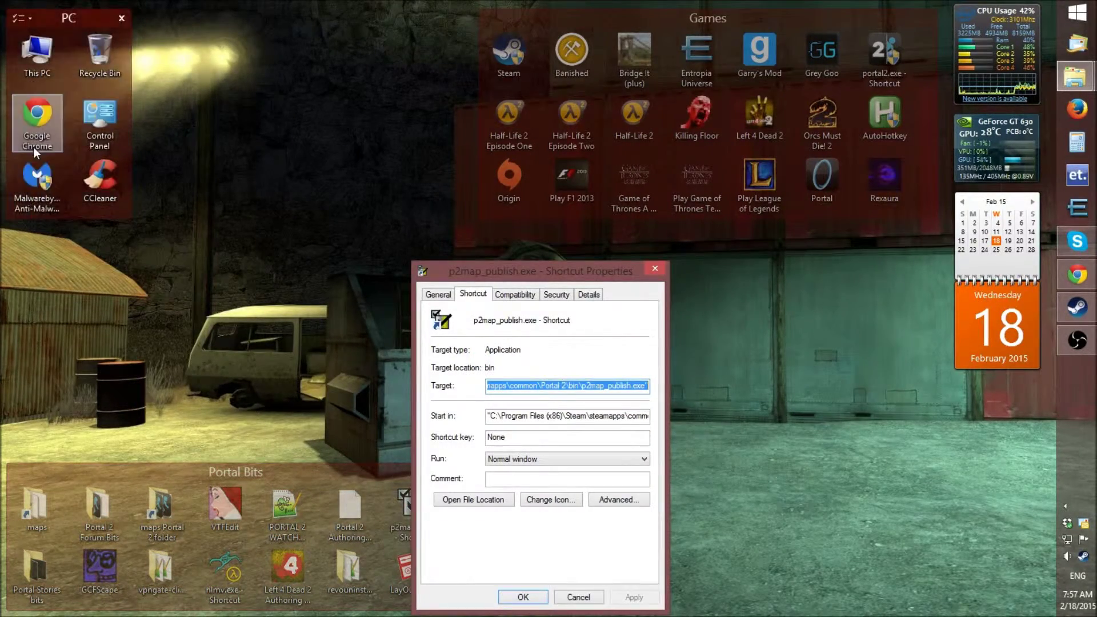
click(560, 386)
double_click(24, 52)
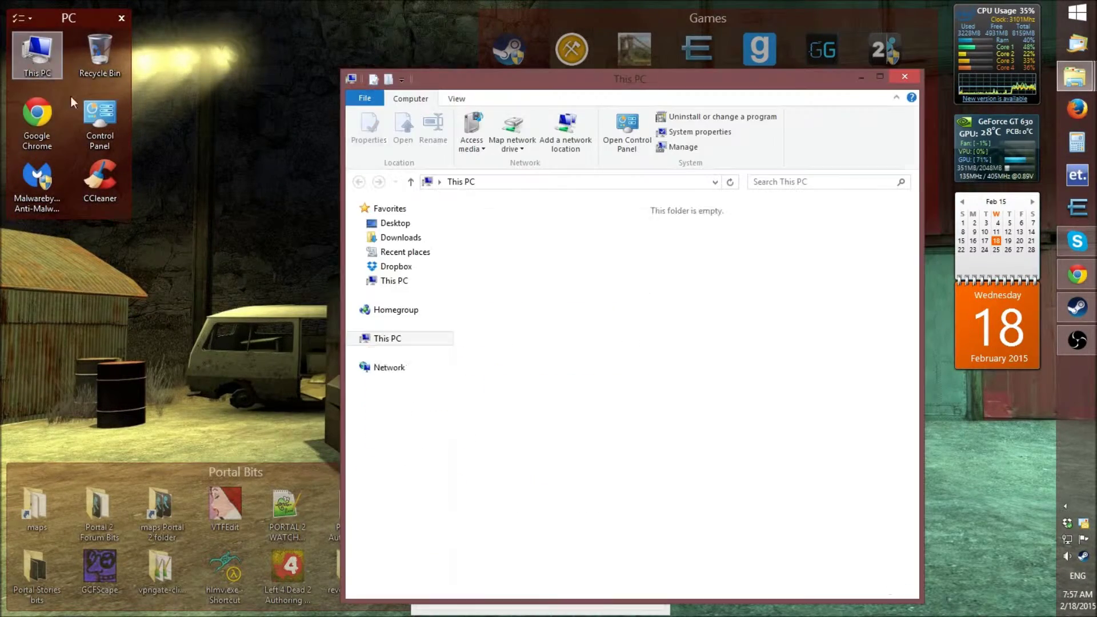
click(558, 417)
double_click(557, 417)
drag(570, 77, 179, 21)
drag(526, 269, 688, 206)
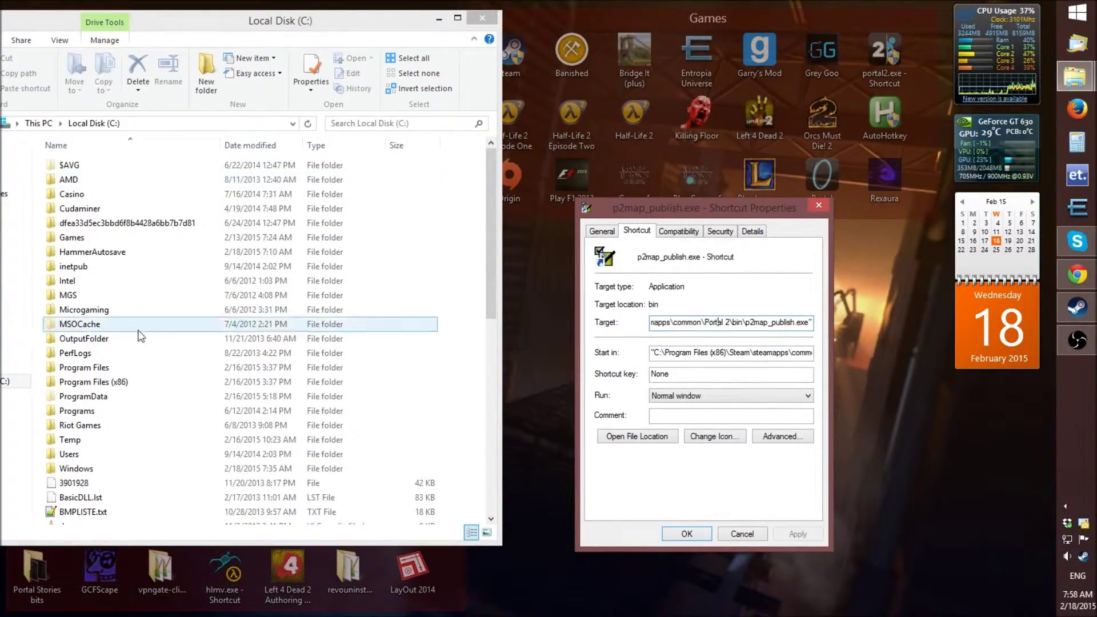
Step: Browse Program Files (x86), Steam, steamapps and common into the Portal 2 folder
double_click(117, 383)
scroll(169, 245, down, 20)
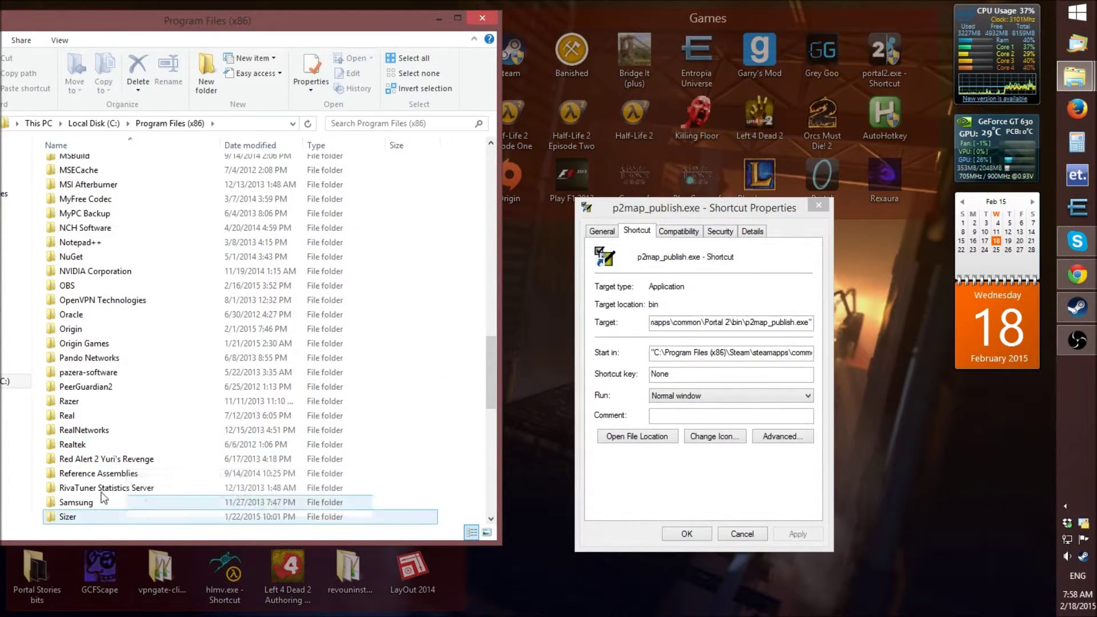
scroll(128, 481, down, 5)
double_click(109, 402)
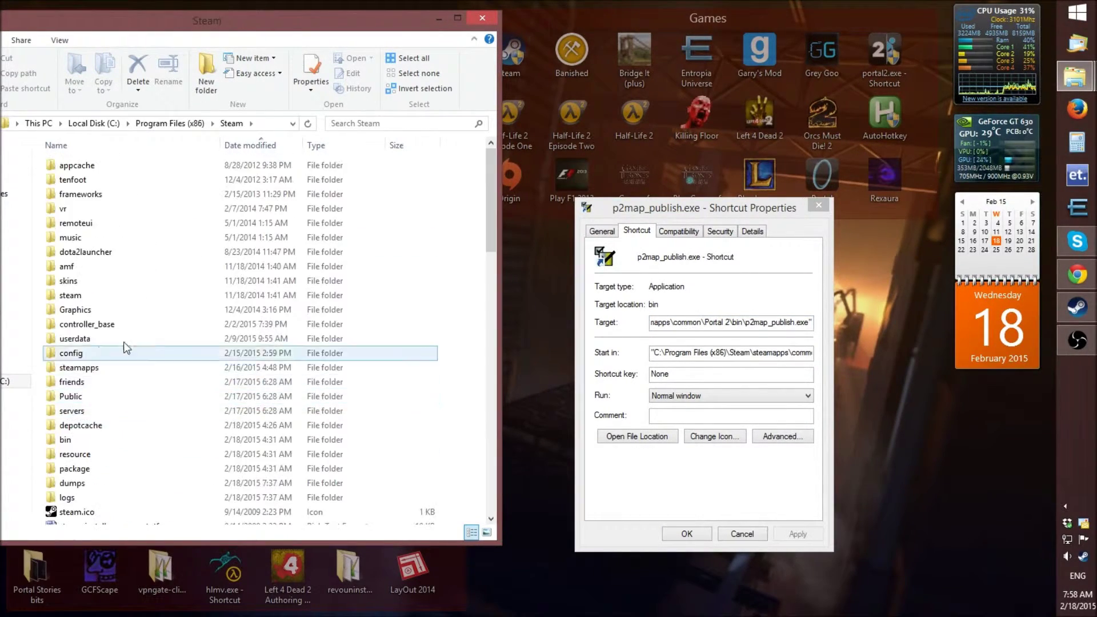
double_click(86, 368)
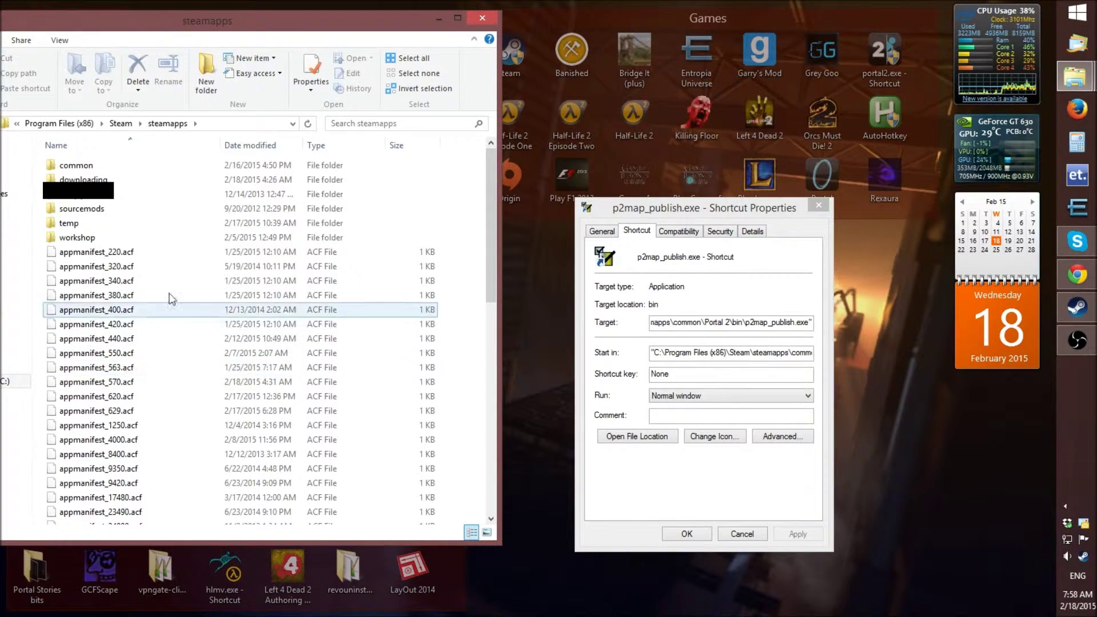
double_click(123, 165)
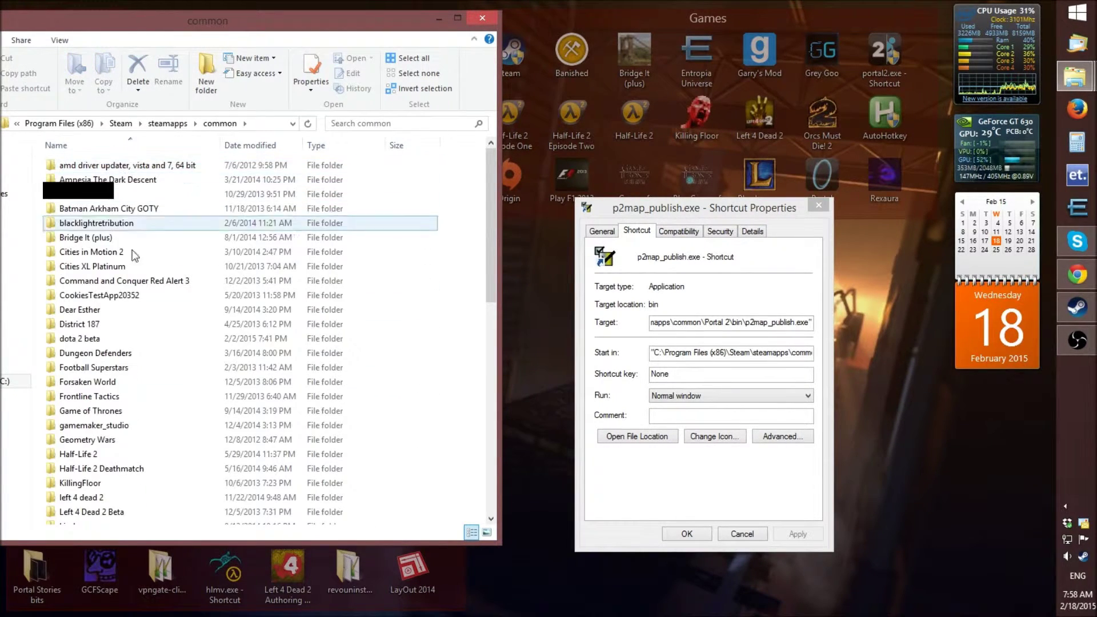
scroll(143, 343, down, 12)
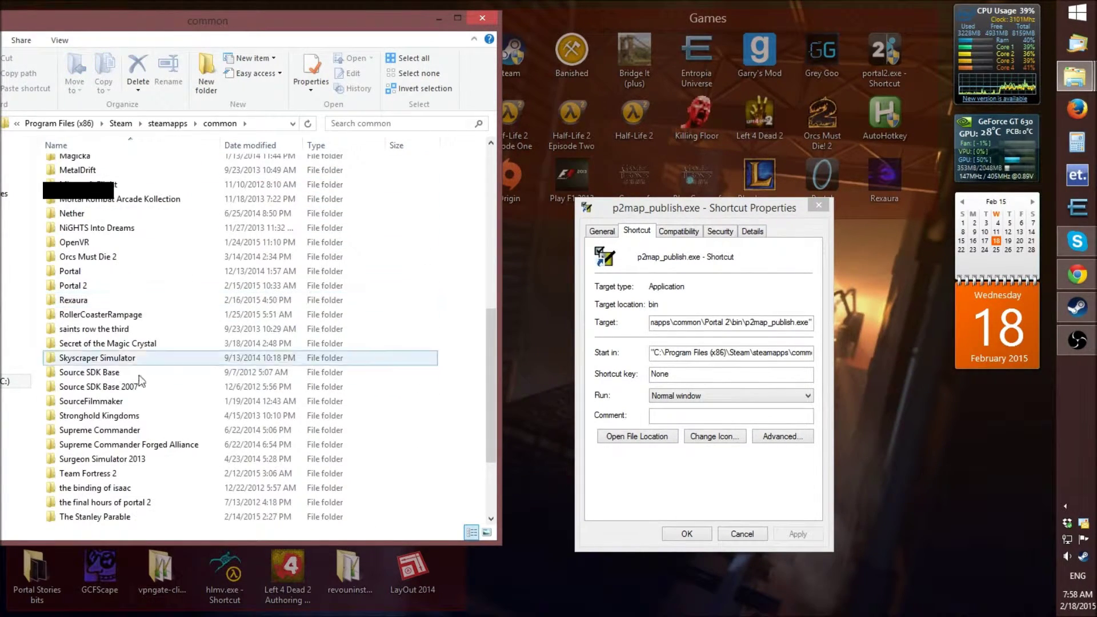
double_click(118, 291)
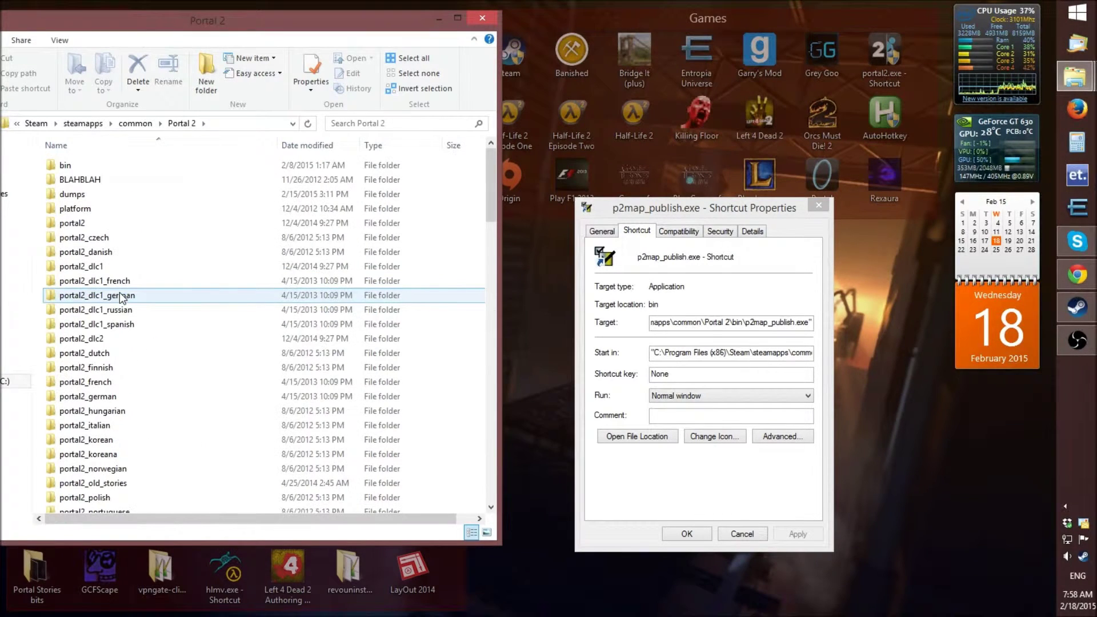
Step: Find and select p2map_publish.exe in Portal 2's bin folder, then close File Explorer
double_click(109, 167)
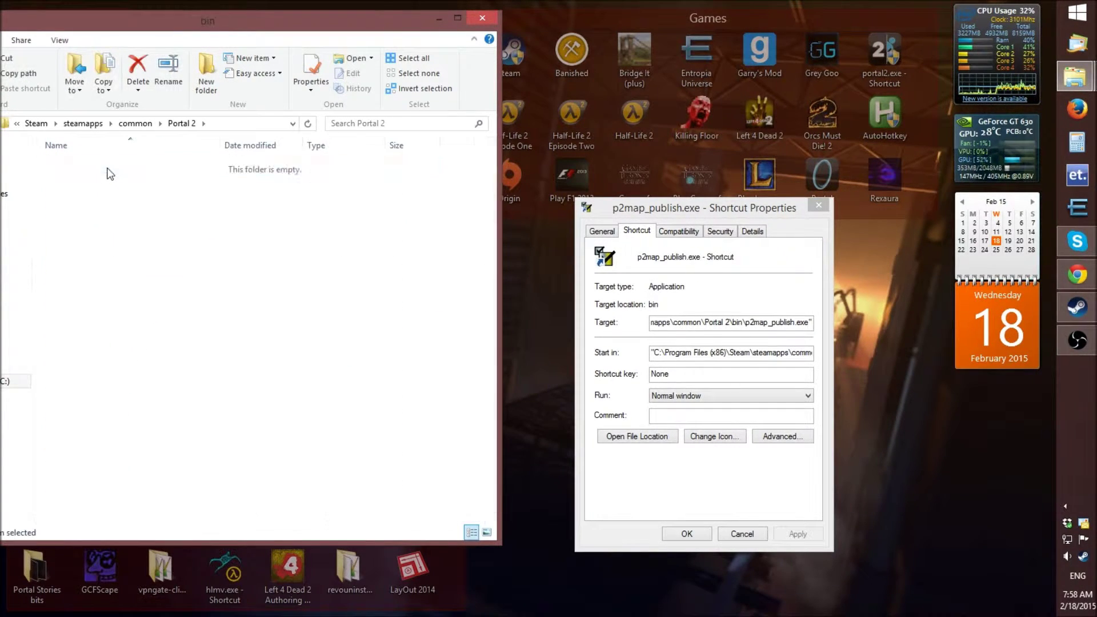
scroll(180, 271, down, 15)
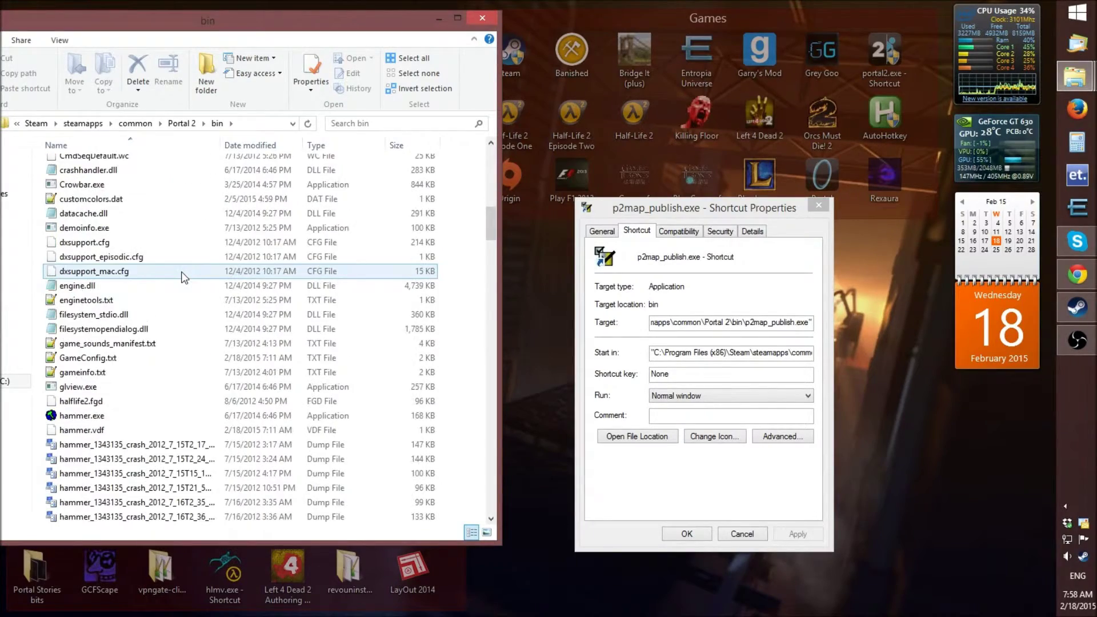
scroll(181, 274, down, 15)
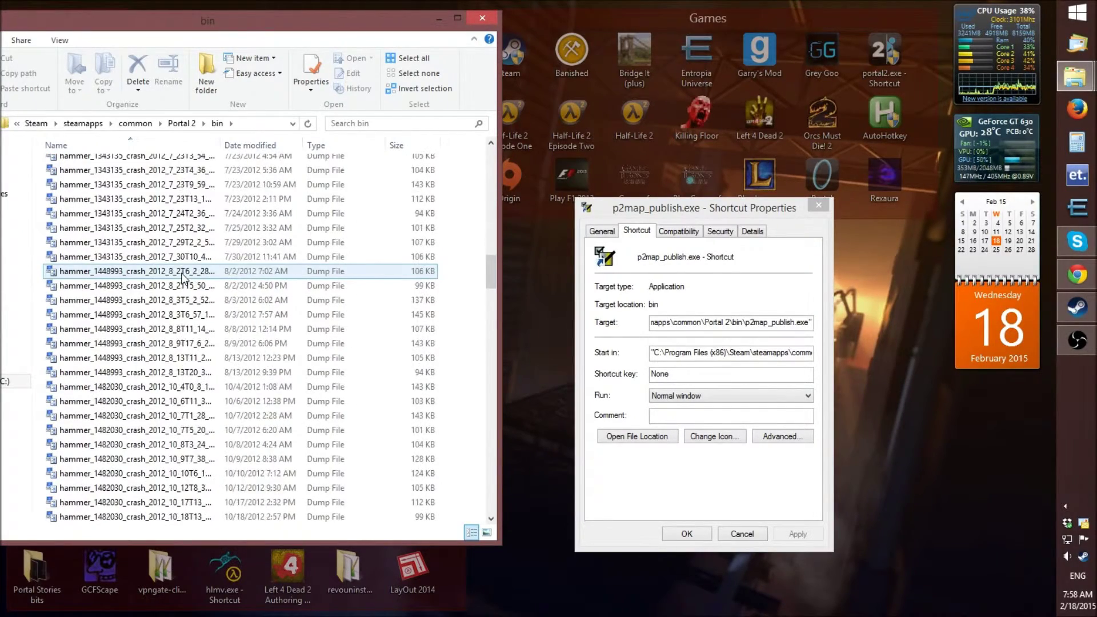
scroll(184, 277, down, 15)
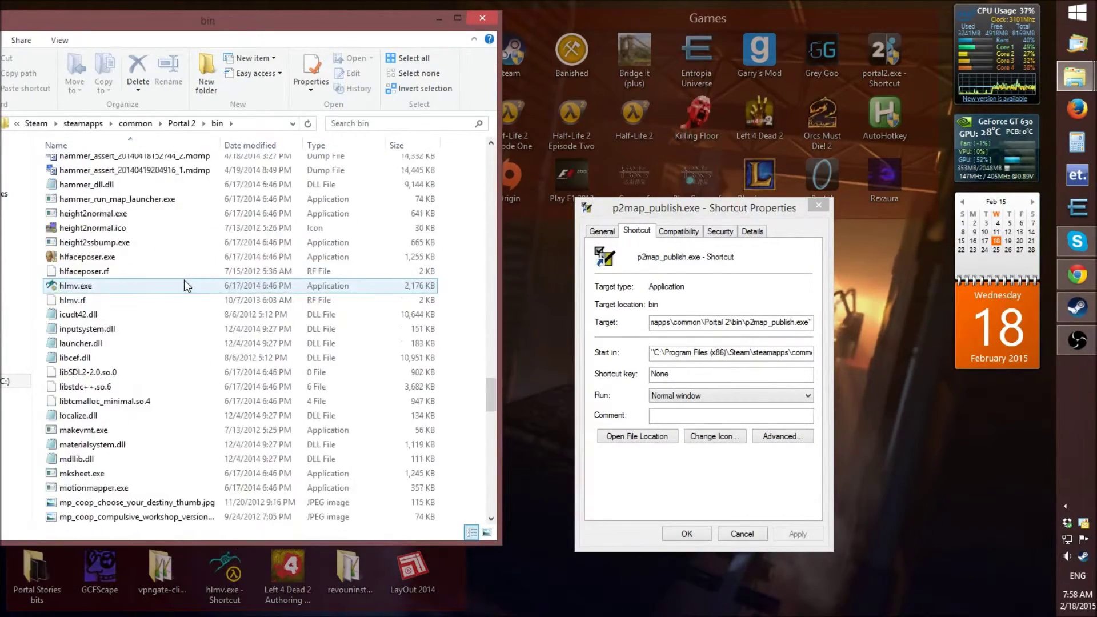
scroll(184, 297, down, 8)
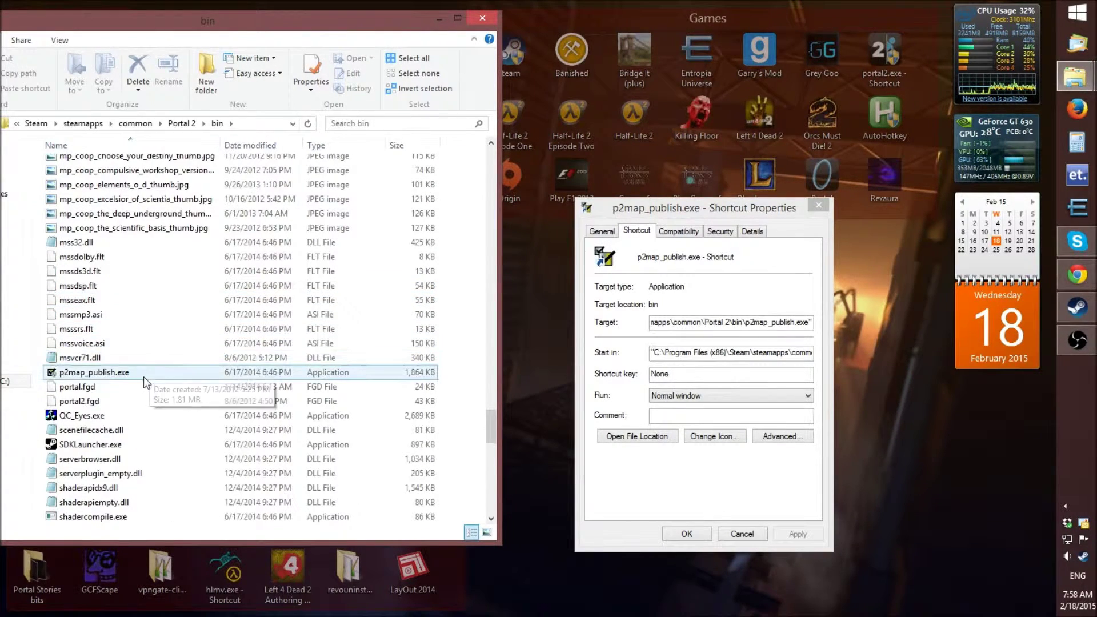
click(88, 373)
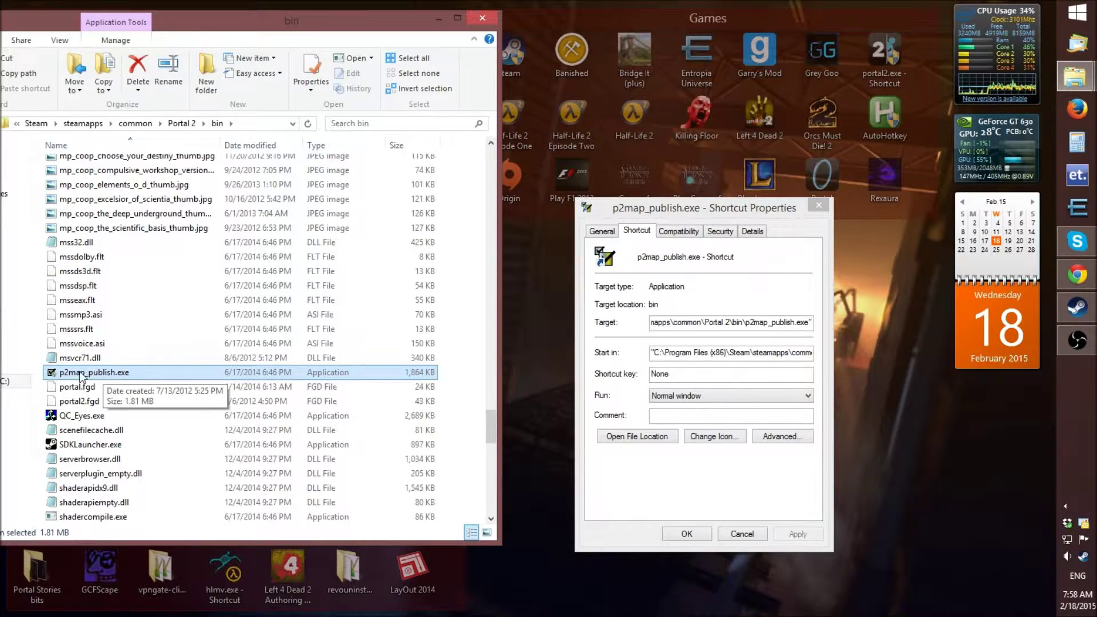
drag(198, 18, 302, 17)
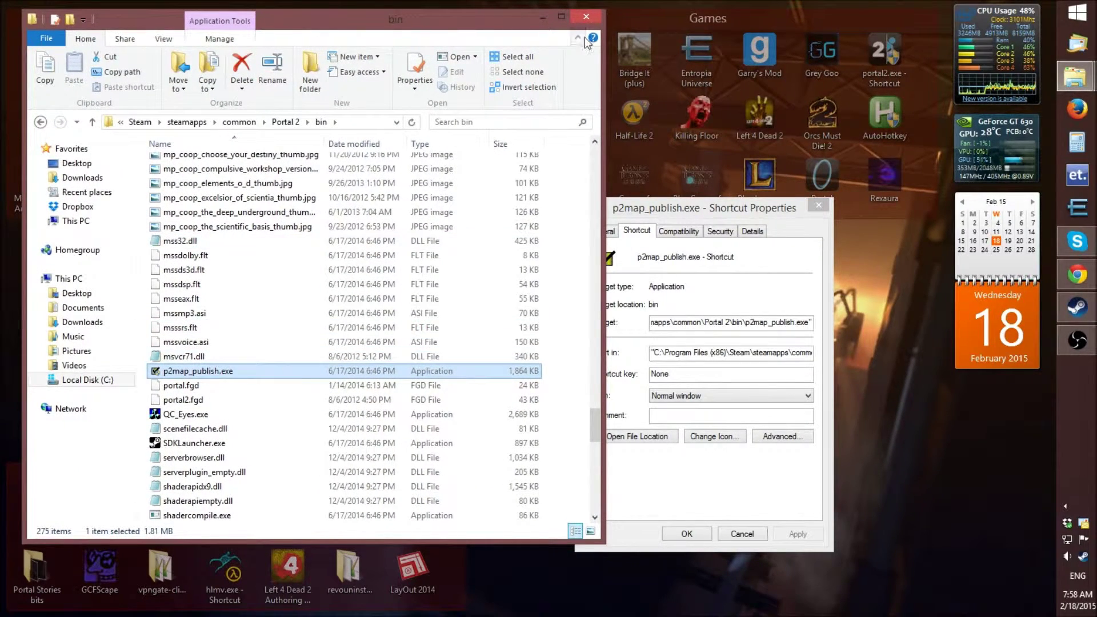
click(586, 17)
Step: Close the Properties dialog, review the published maps list, and begin adding a new map
click(819, 205)
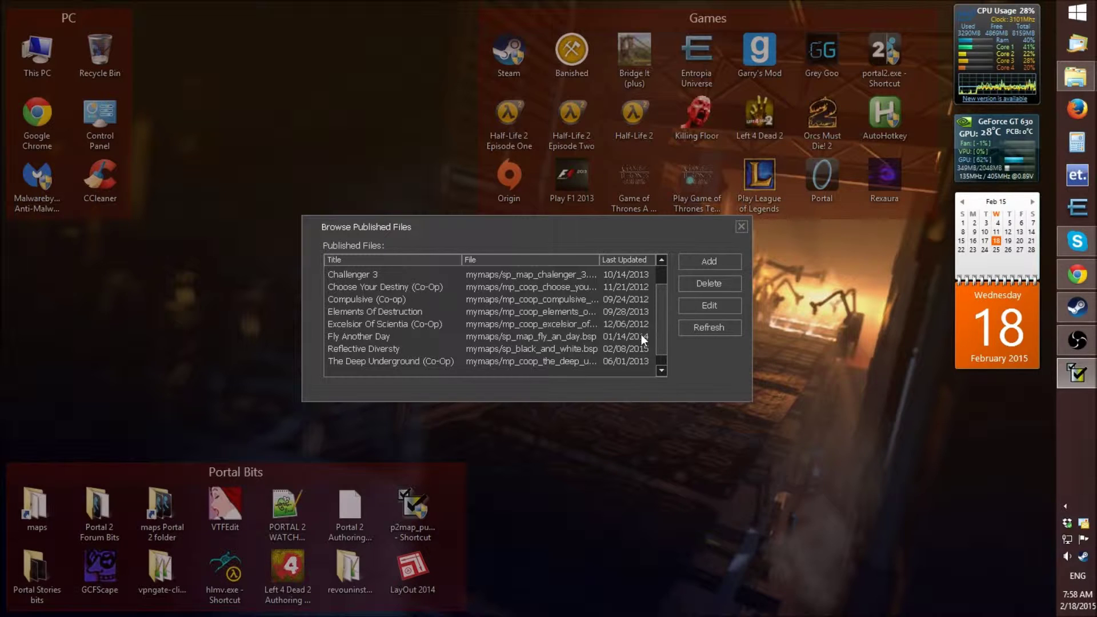
click(662, 371)
drag(657, 361, 663, 335)
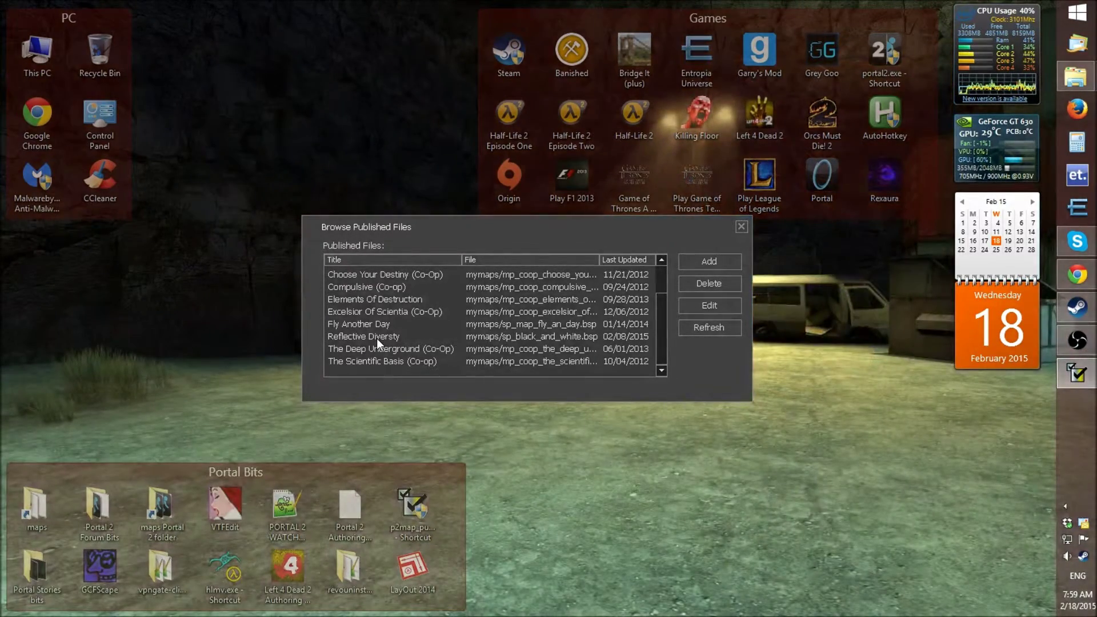
click(376, 337)
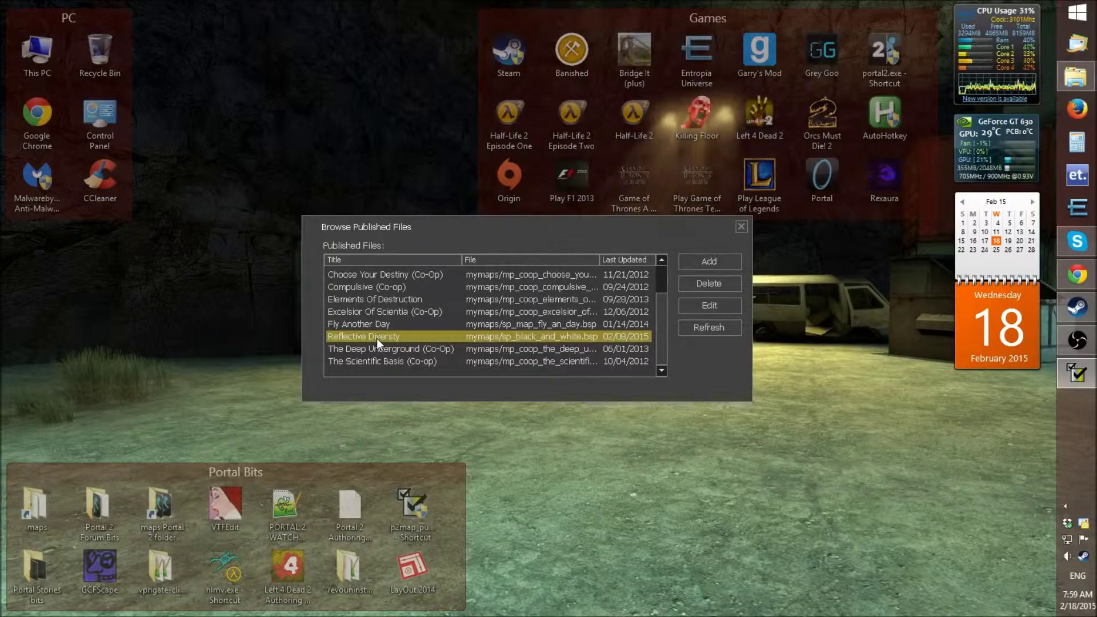
scroll(376, 338, up, 1)
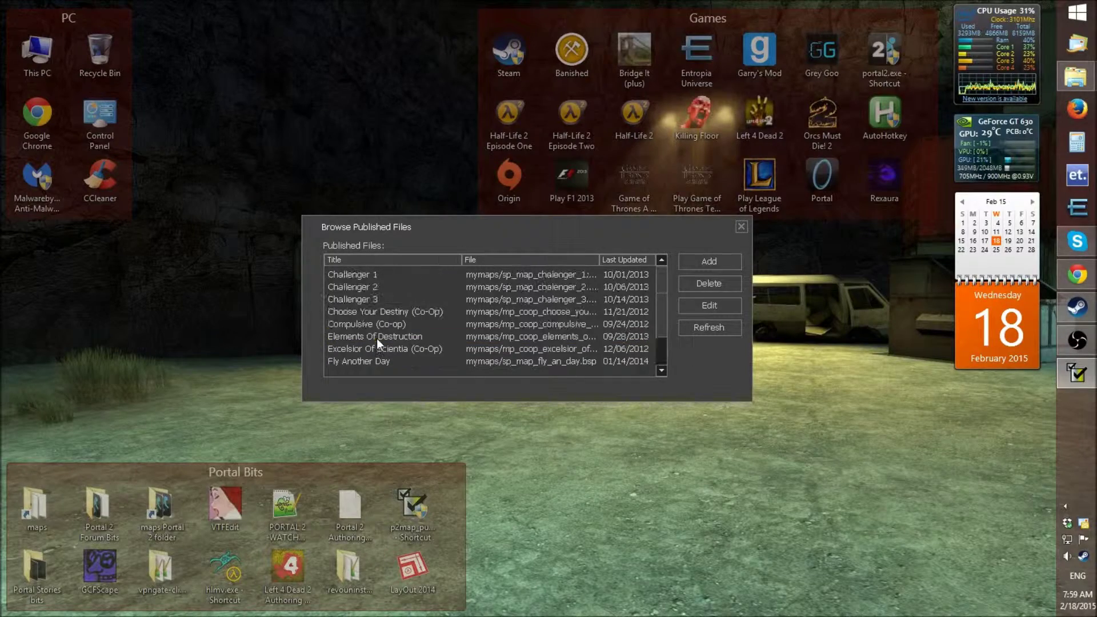
click(709, 261)
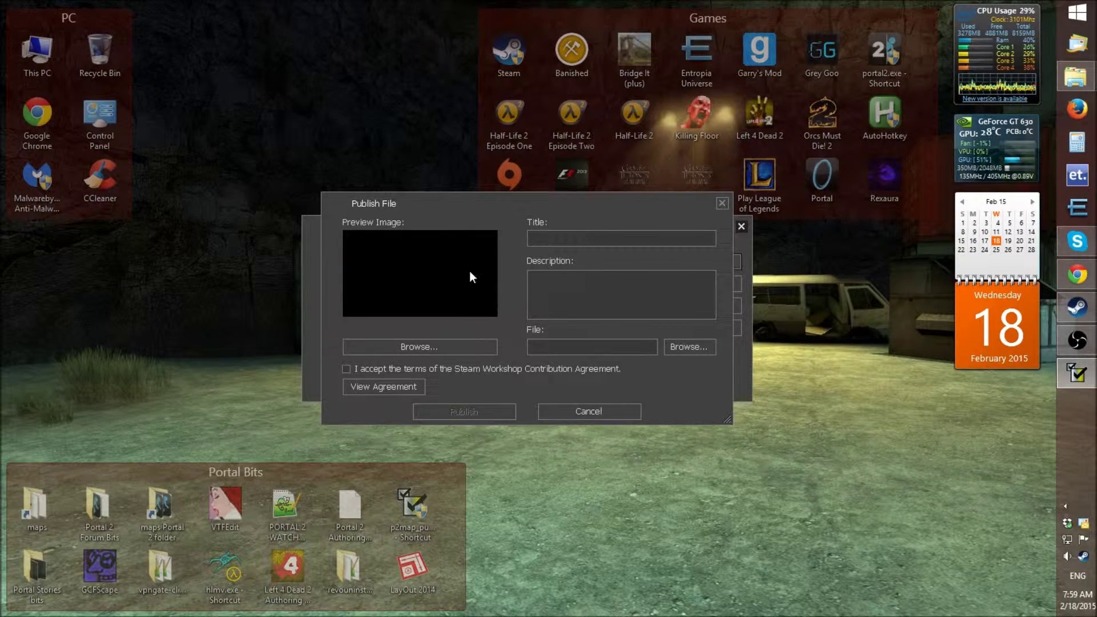
Step: Open the preview-image file picker from the empty Publish File form
click(444, 348)
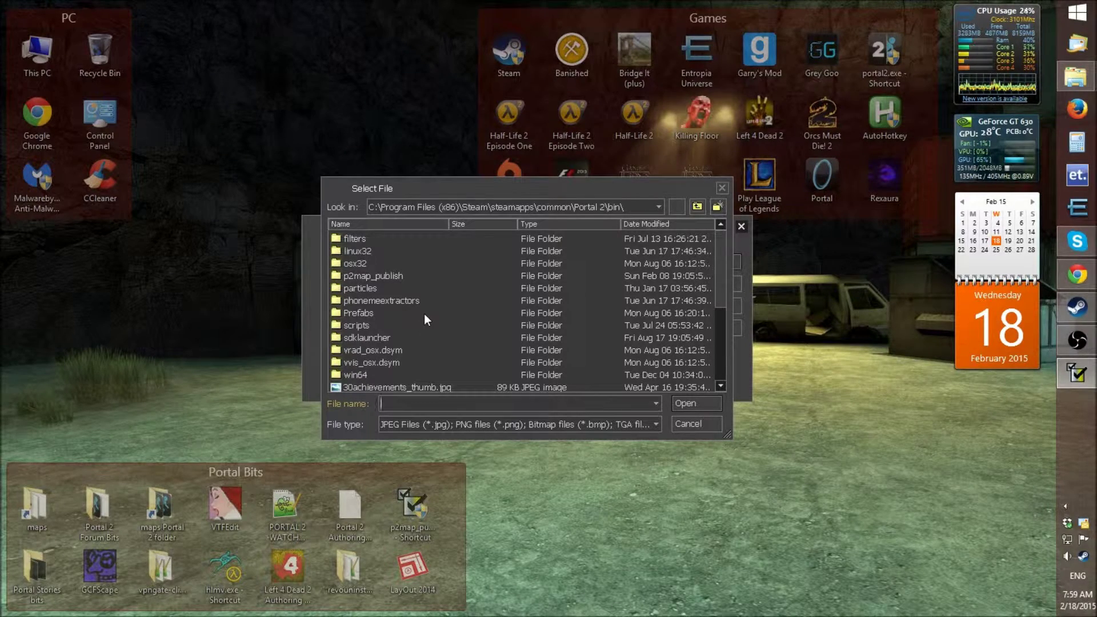
Step: Switch the picker's Look in location from Portal 2's bin folder to the C:\ root
click(375, 313)
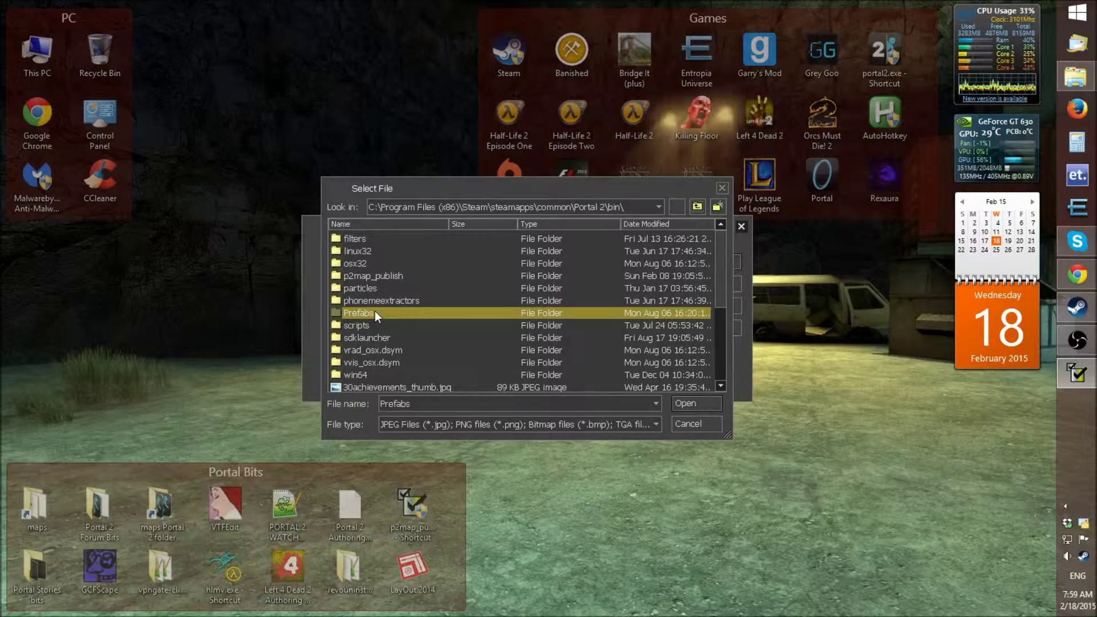
scroll(434, 287, down, 4)
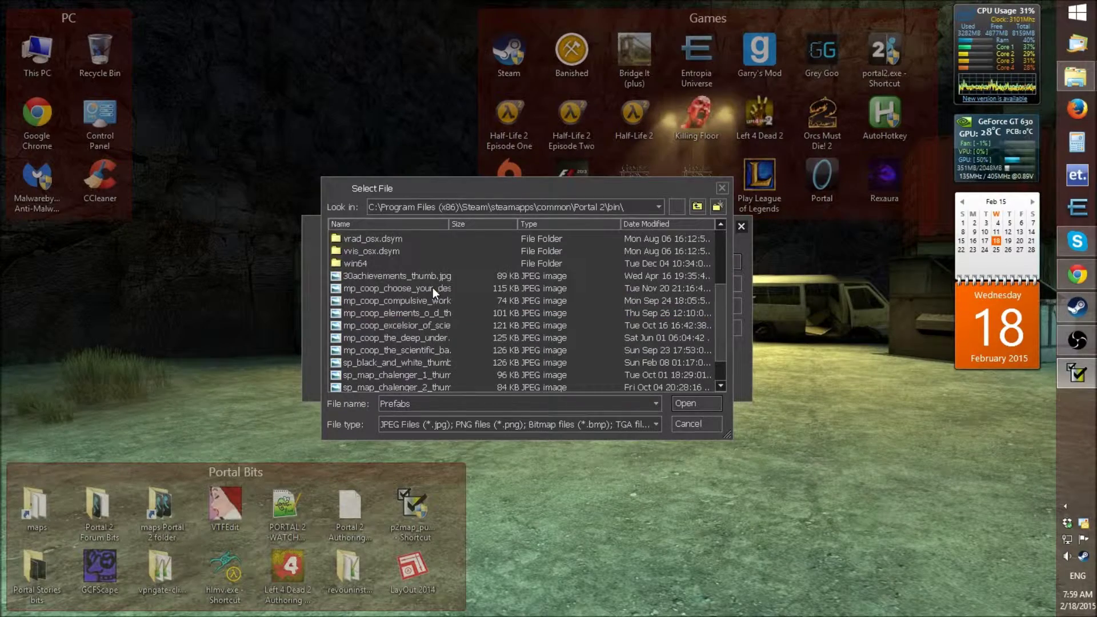
scroll(437, 289, up, 4)
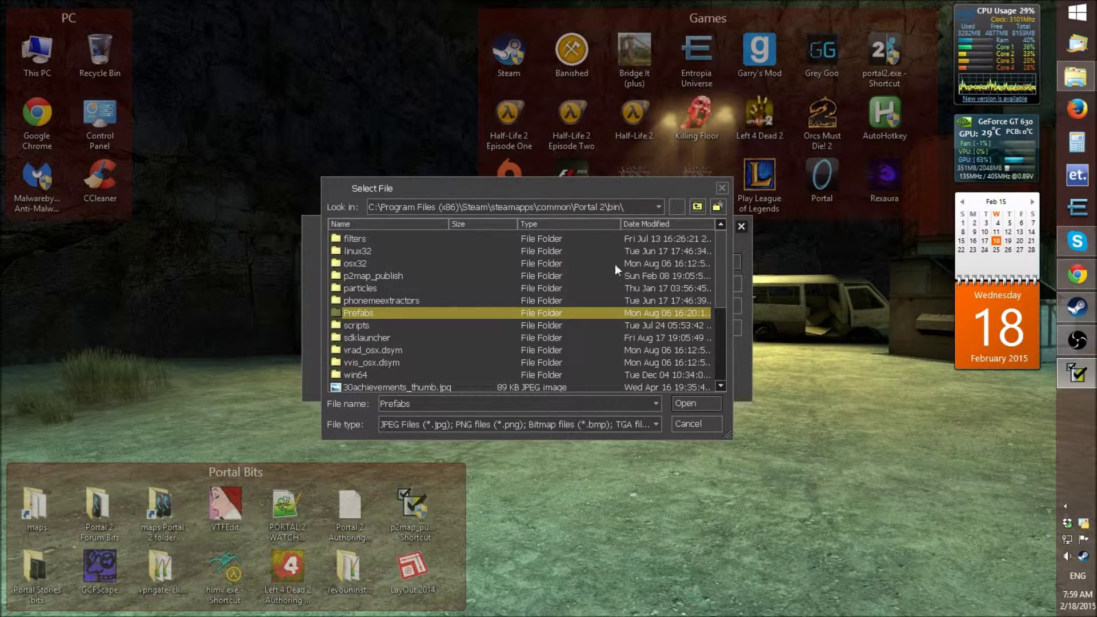
click(659, 207)
click(392, 223)
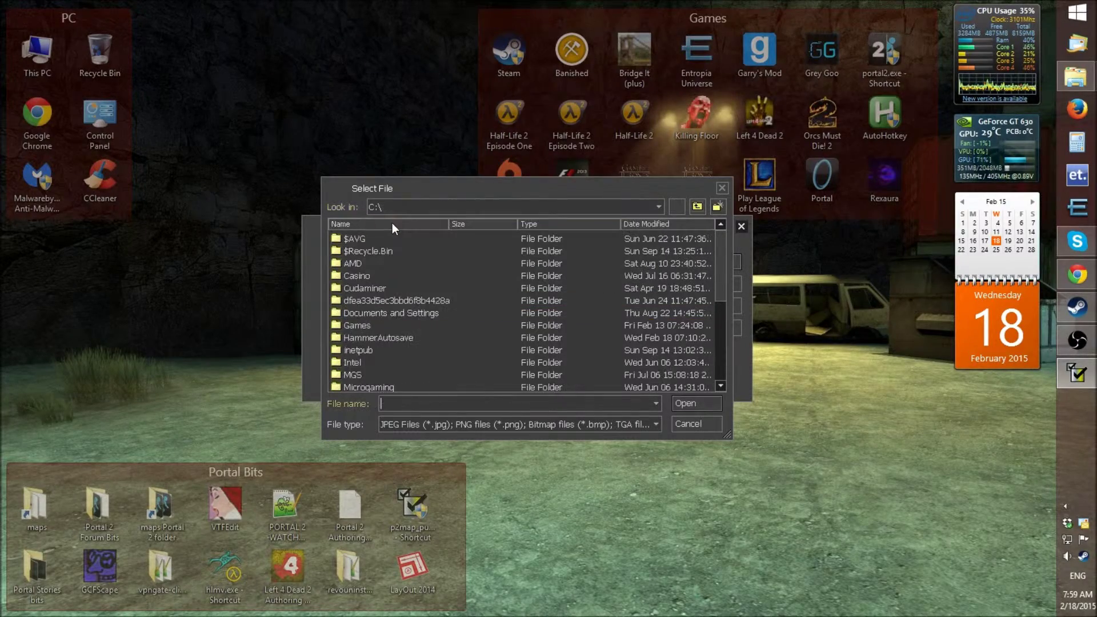
Step: Open Users, the user folder, Desktop and then Portal 2 Forum Bits
scroll(443, 345, down, 5)
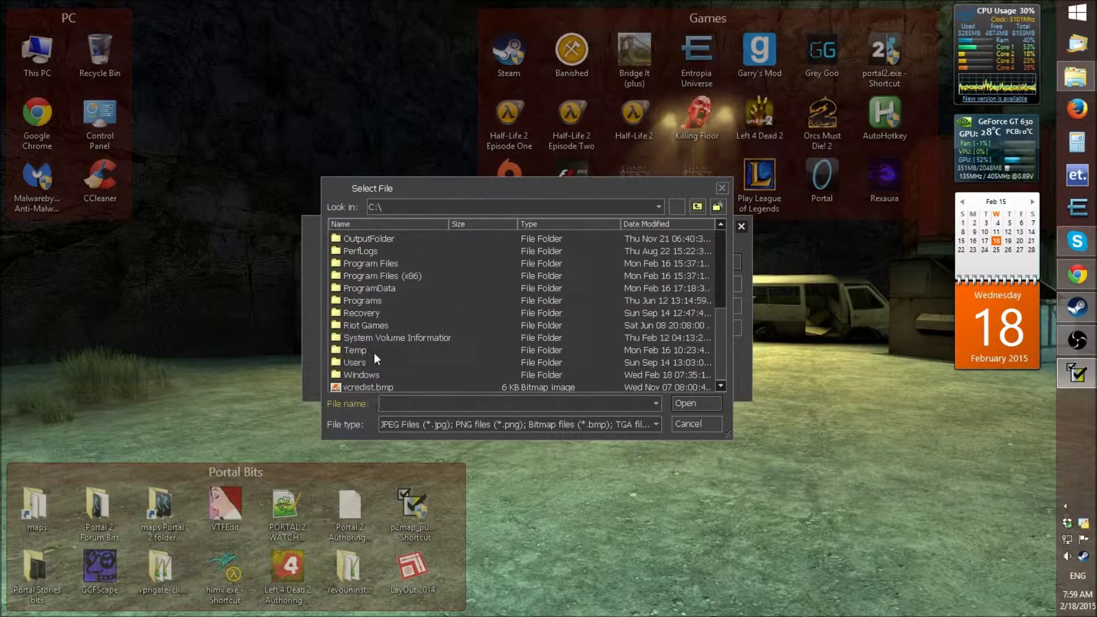
double_click(359, 362)
double_click(337, 312)
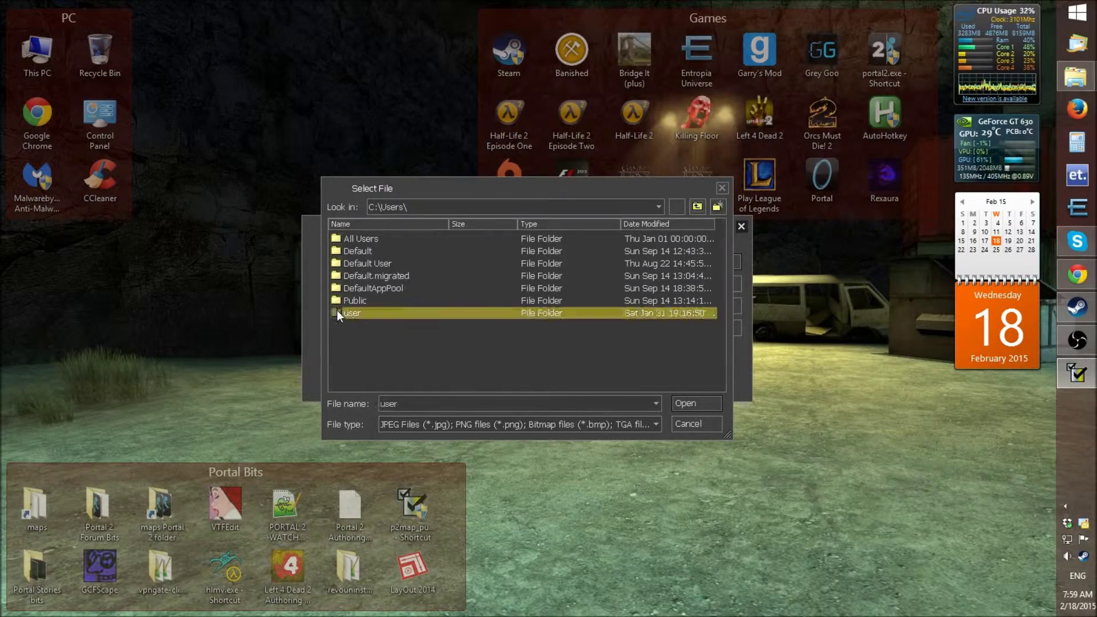
scroll(465, 280, down, 2)
scroll(427, 301, up, 2)
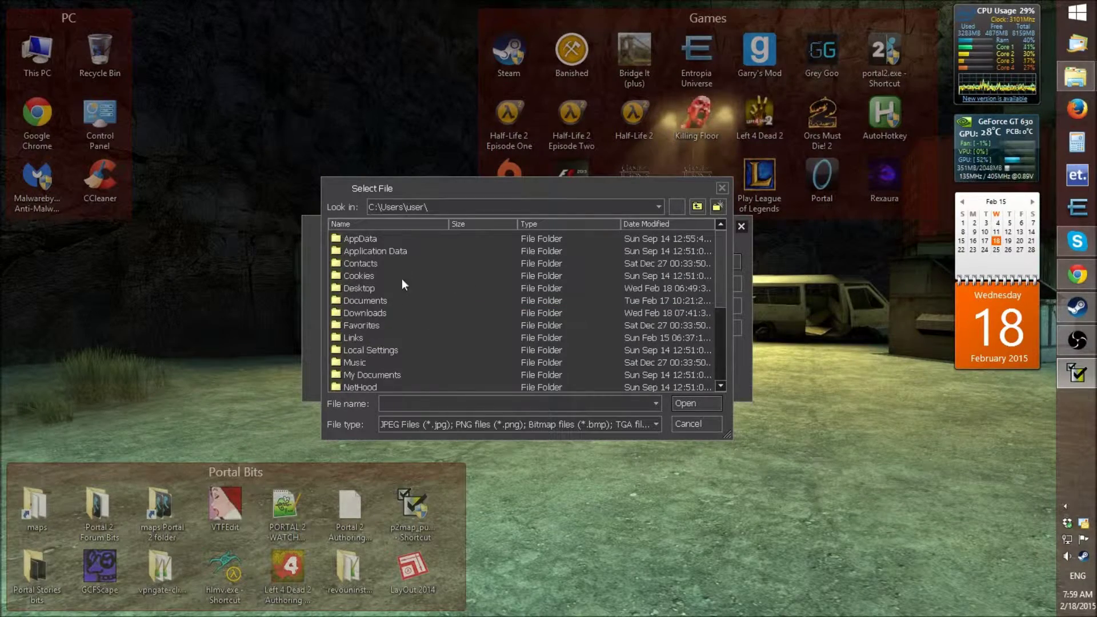
double_click(366, 289)
scroll(400, 295, down, 4)
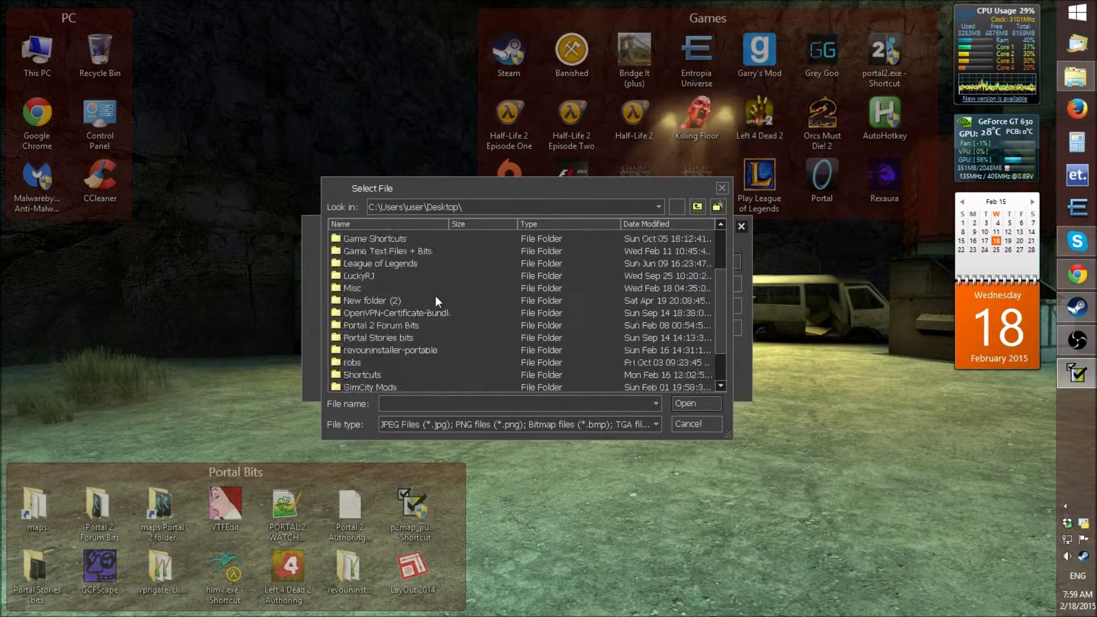
scroll(417, 356, up, 1)
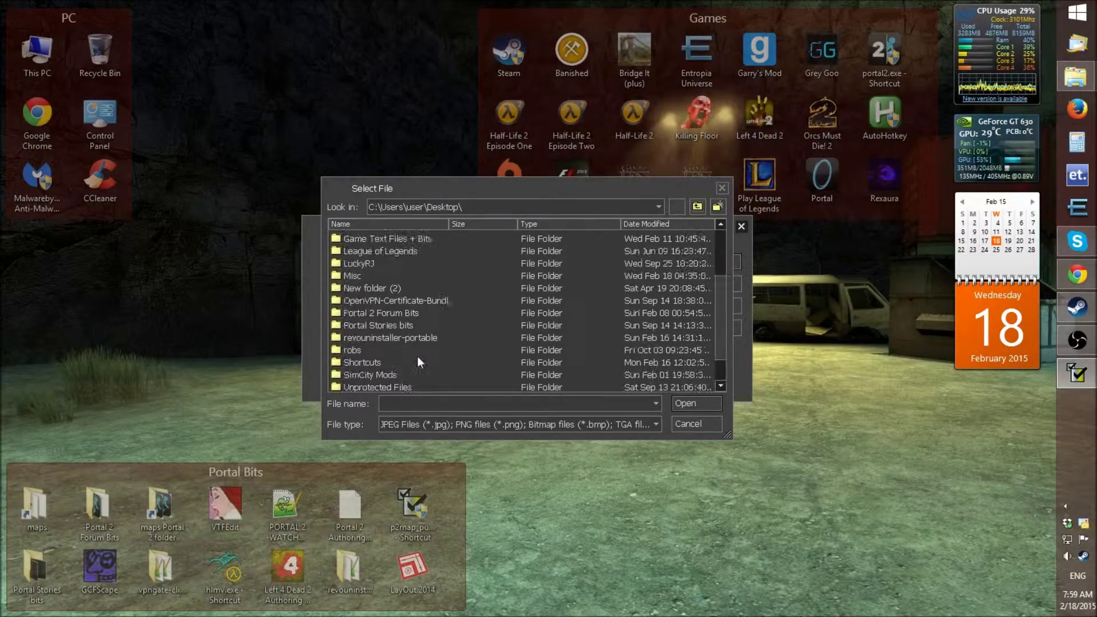
double_click(379, 312)
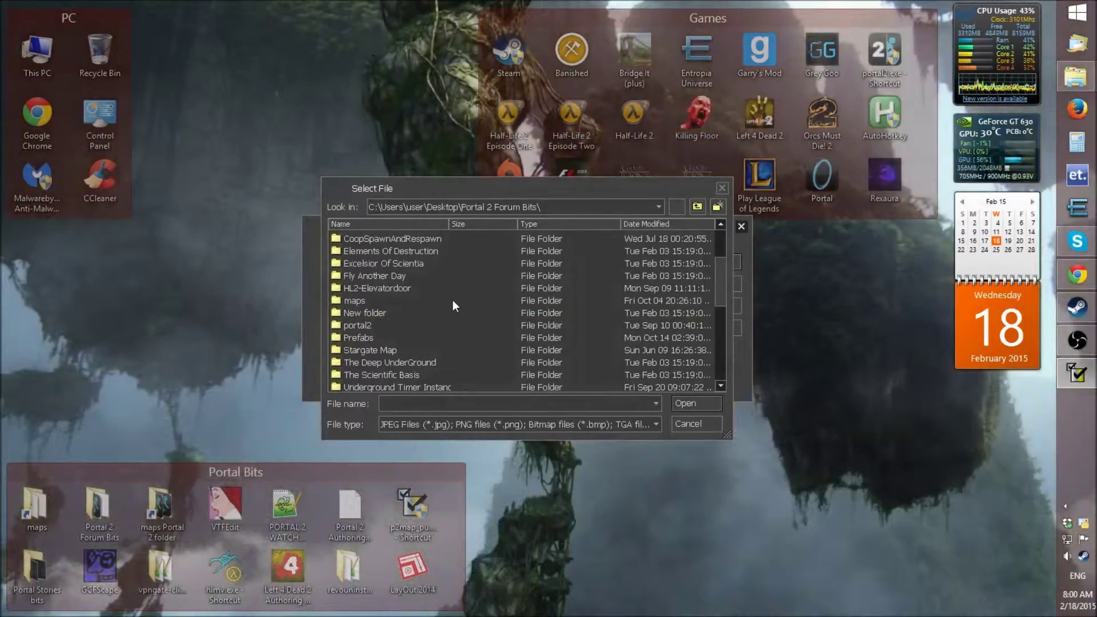
Step: Set 2014-01-13_00003.jpg from the Fly Another Day folder as the preview image
double_click(385, 275)
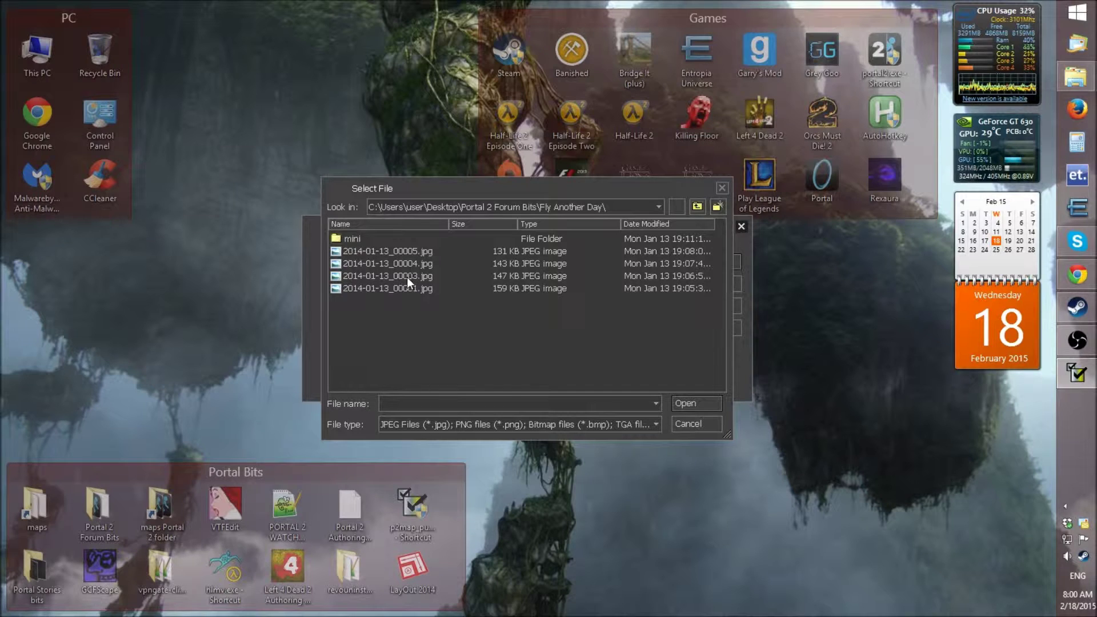
click(407, 276)
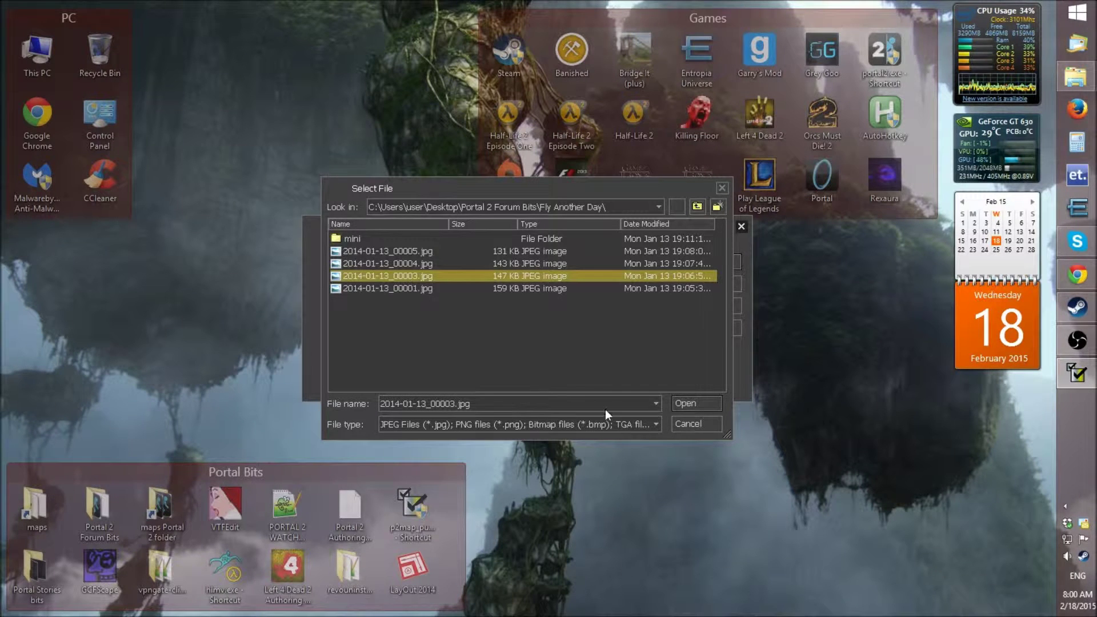
click(687, 404)
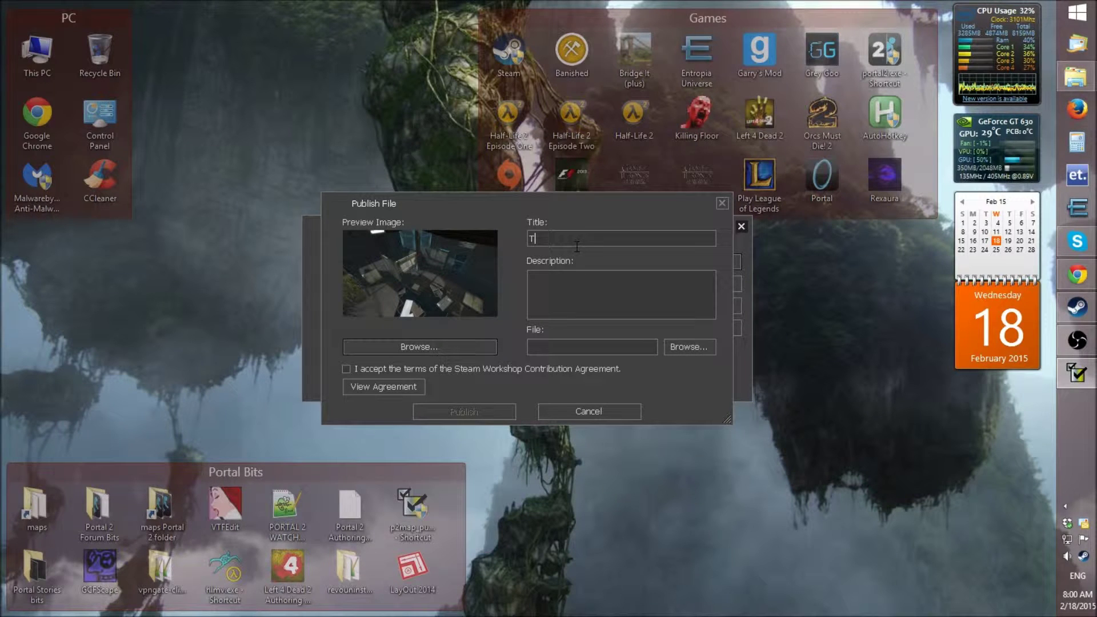
Step: Enter 'Tutorial Map' as the title and the description 'Info coming soon....'
text(utorial Ma)
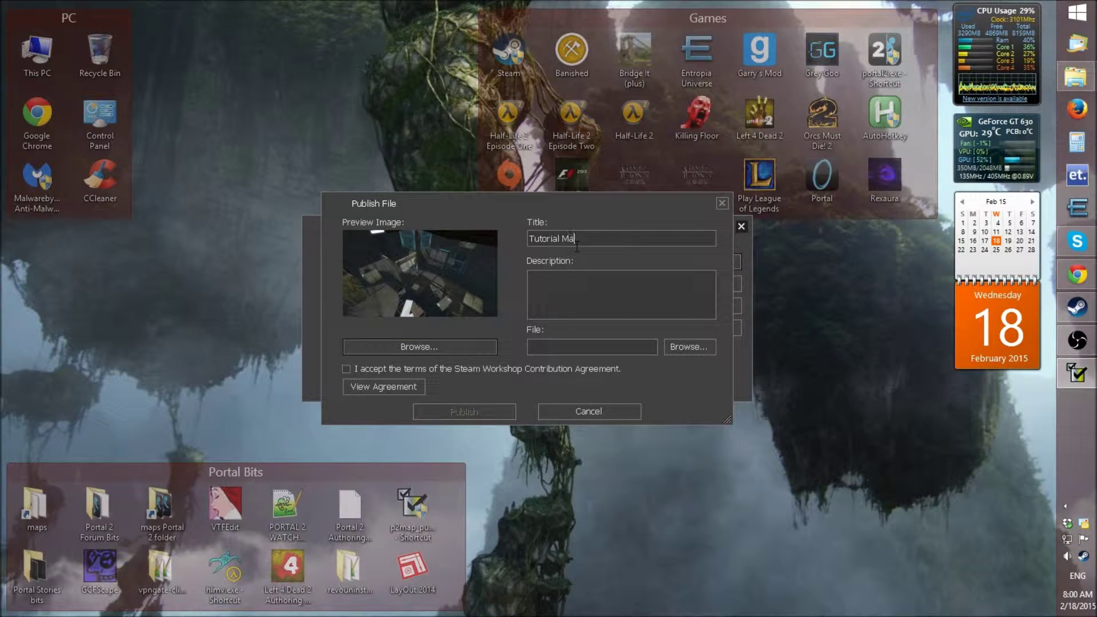
text(p)
click(580, 292)
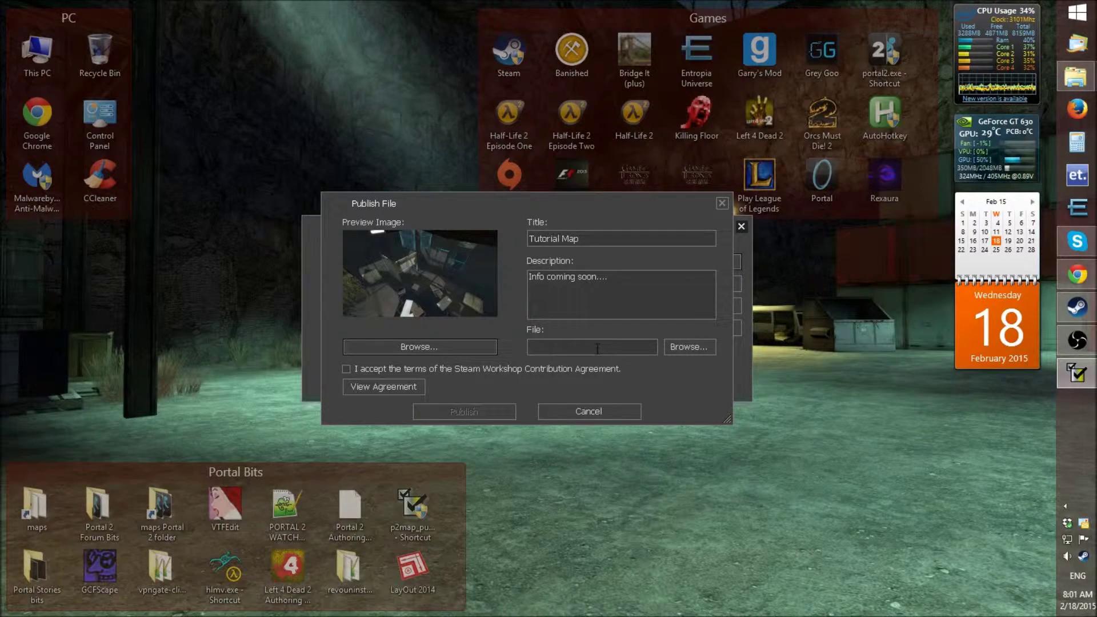
Step: Attach portal2\maps\sp_tutorialmap.bsp, accept the Workshop agreement and publish
click(677, 349)
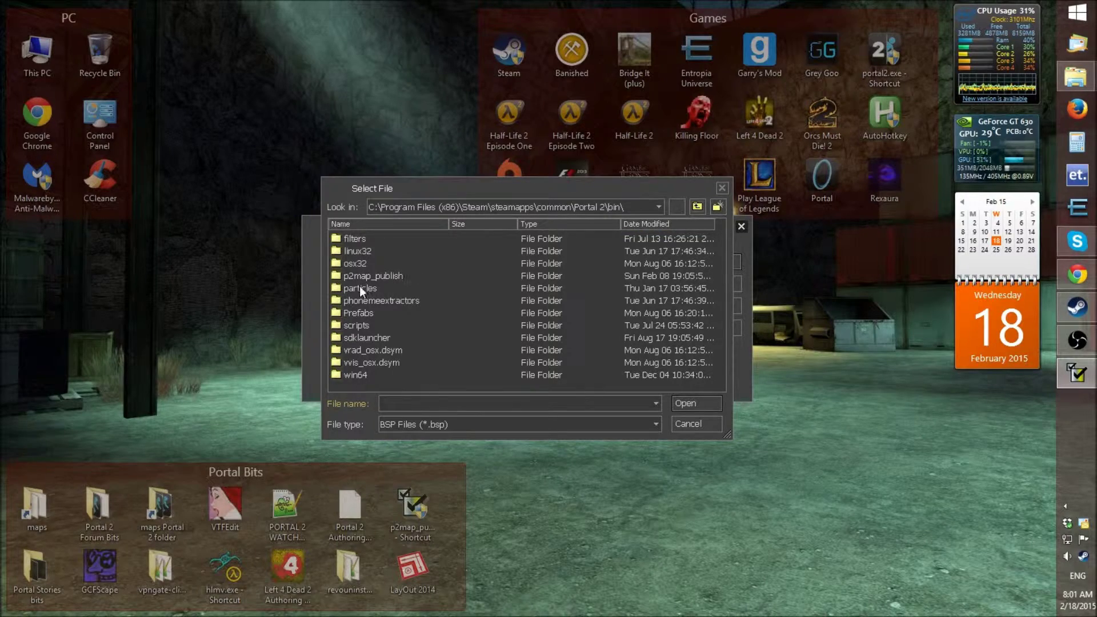
click(697, 207)
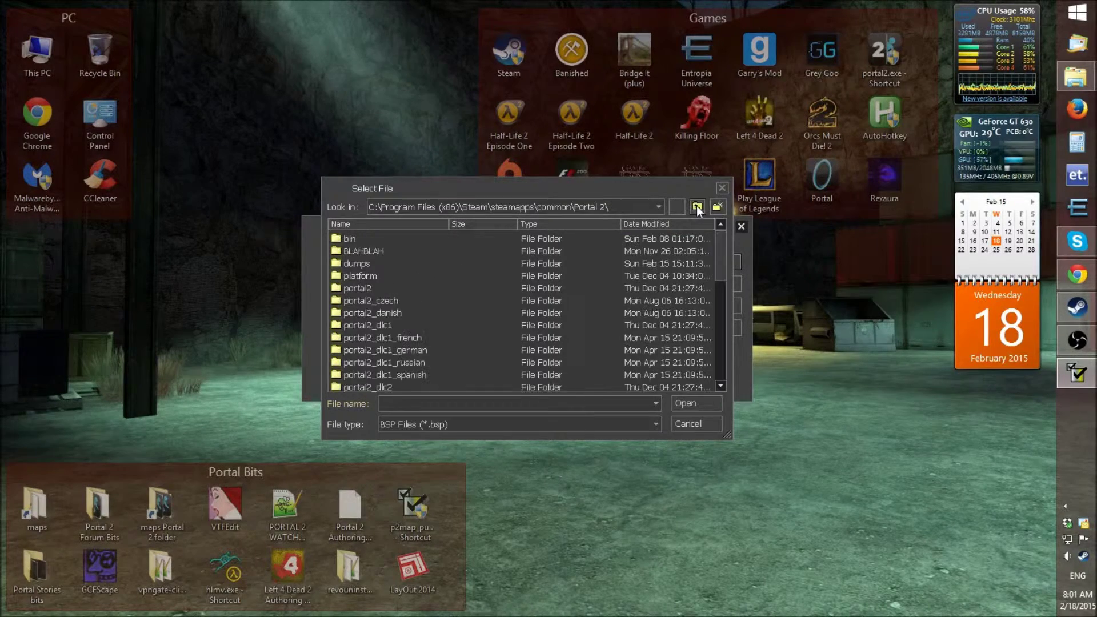
double_click(351, 289)
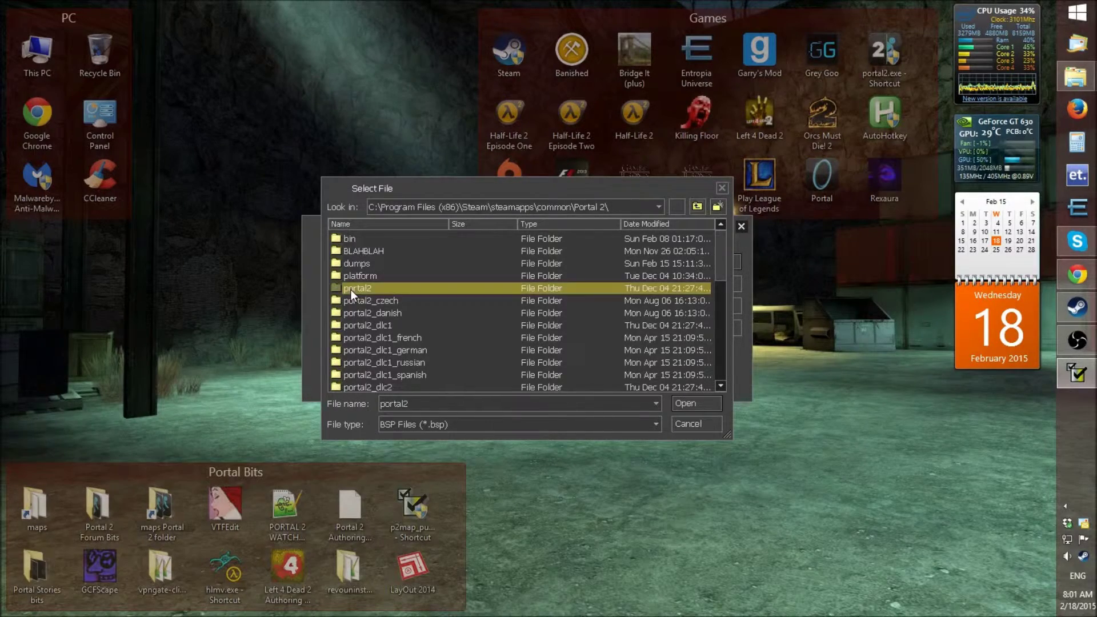
double_click(366, 275)
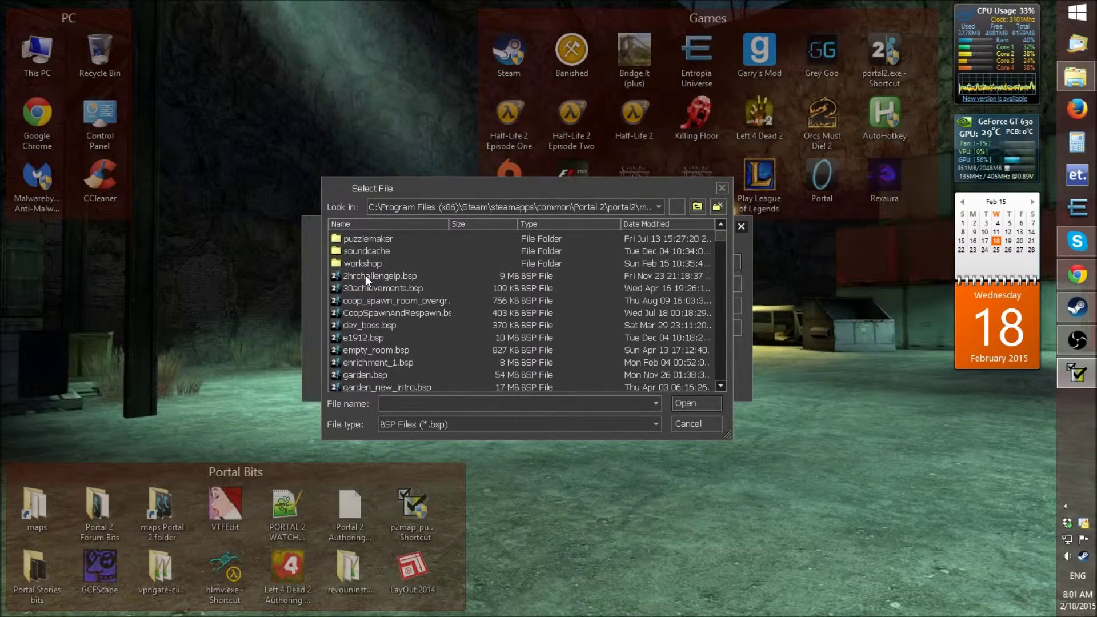
click(655, 223)
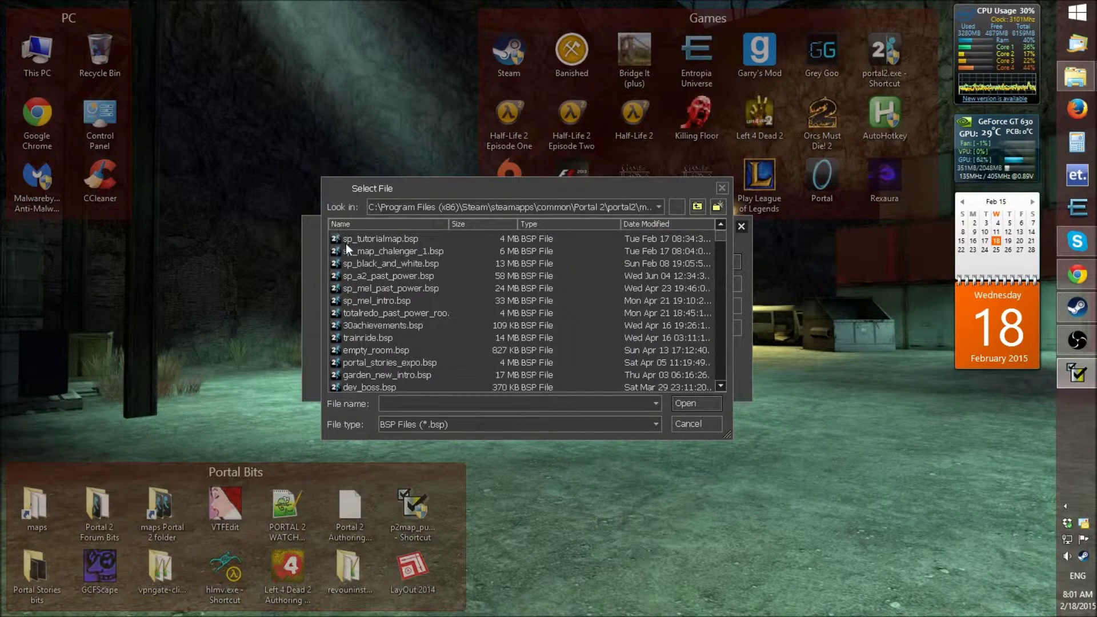
click(368, 236)
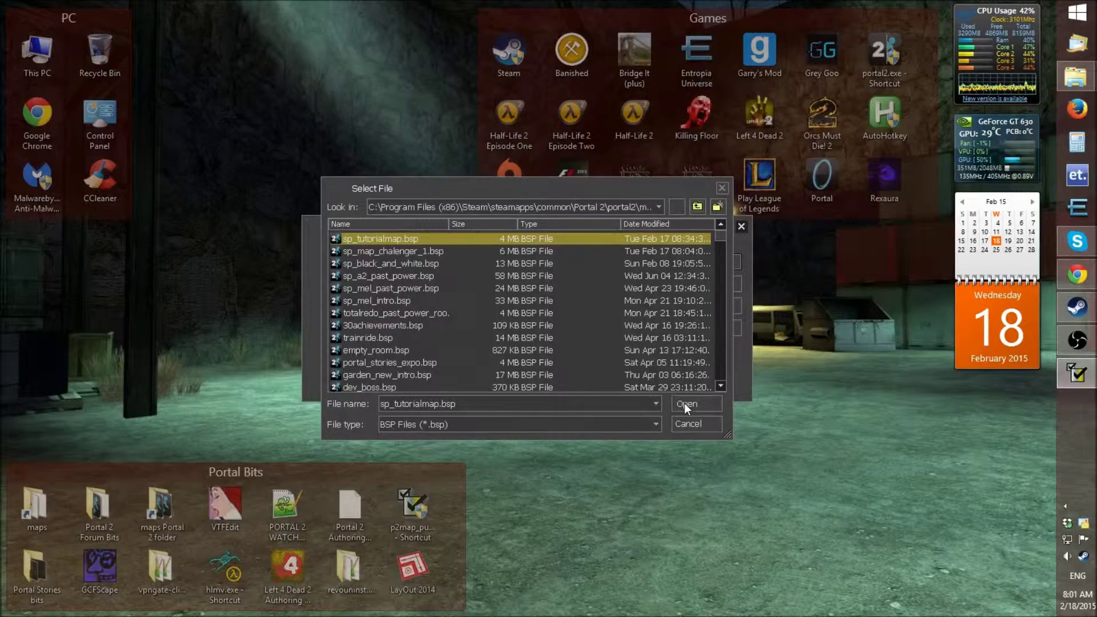
click(684, 403)
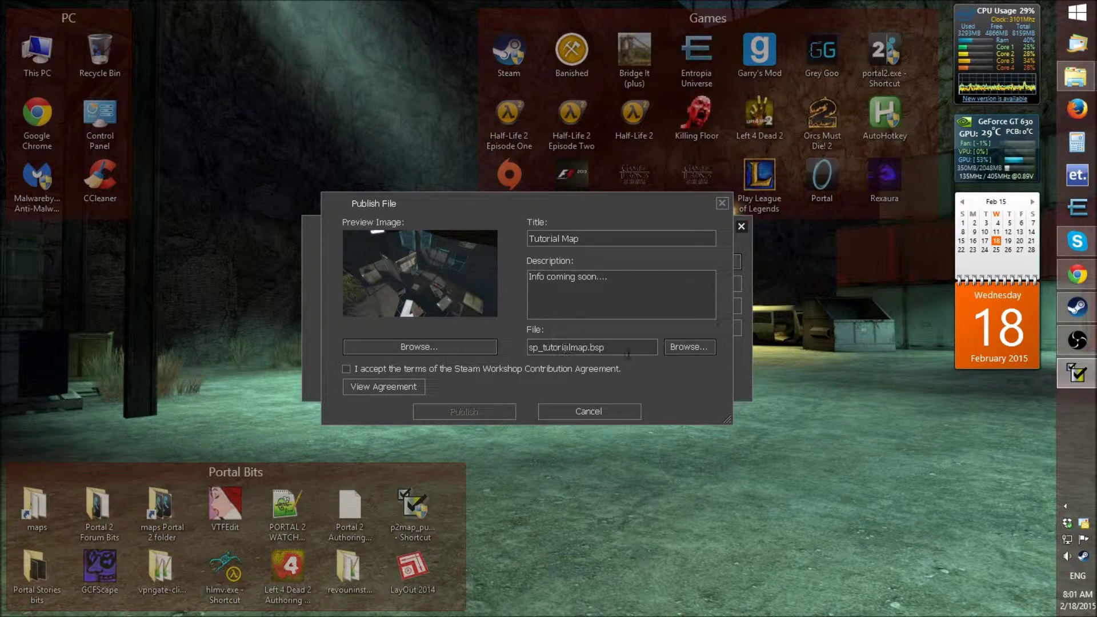
click(346, 369)
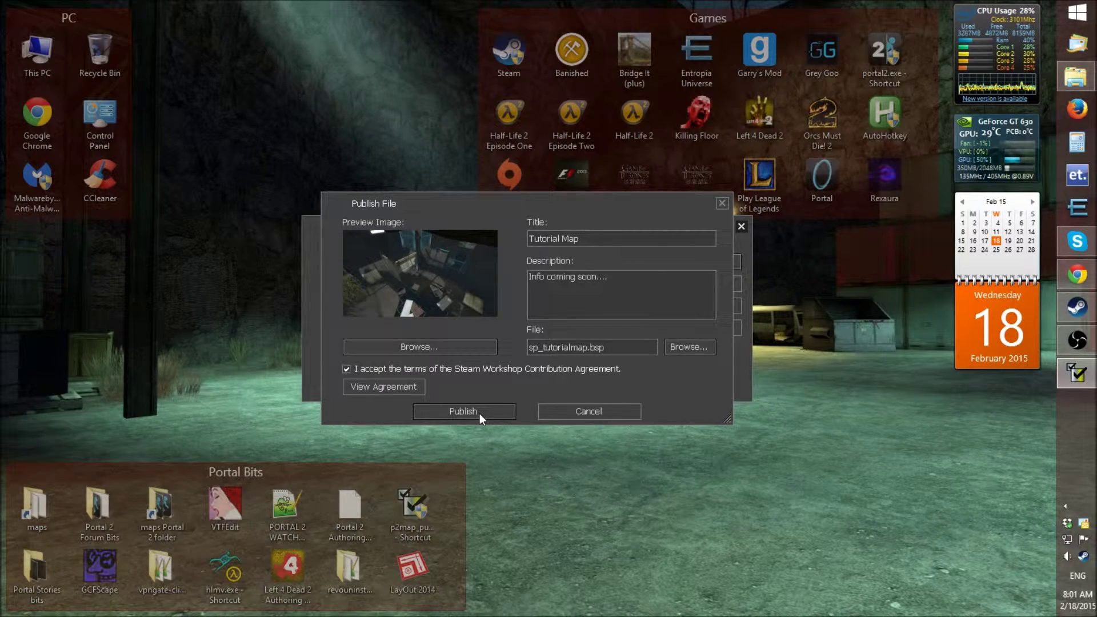
click(479, 413)
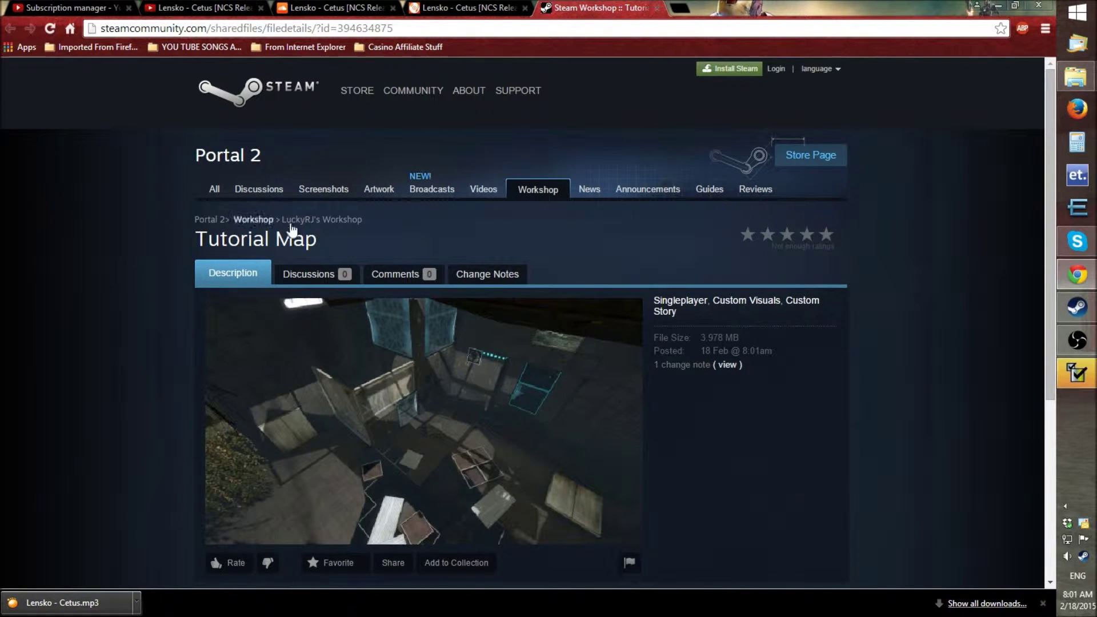
Step: Open Tutorial Map from My Workshop items and change its visibility to Hidden
scroll(355, 239, down, 3)
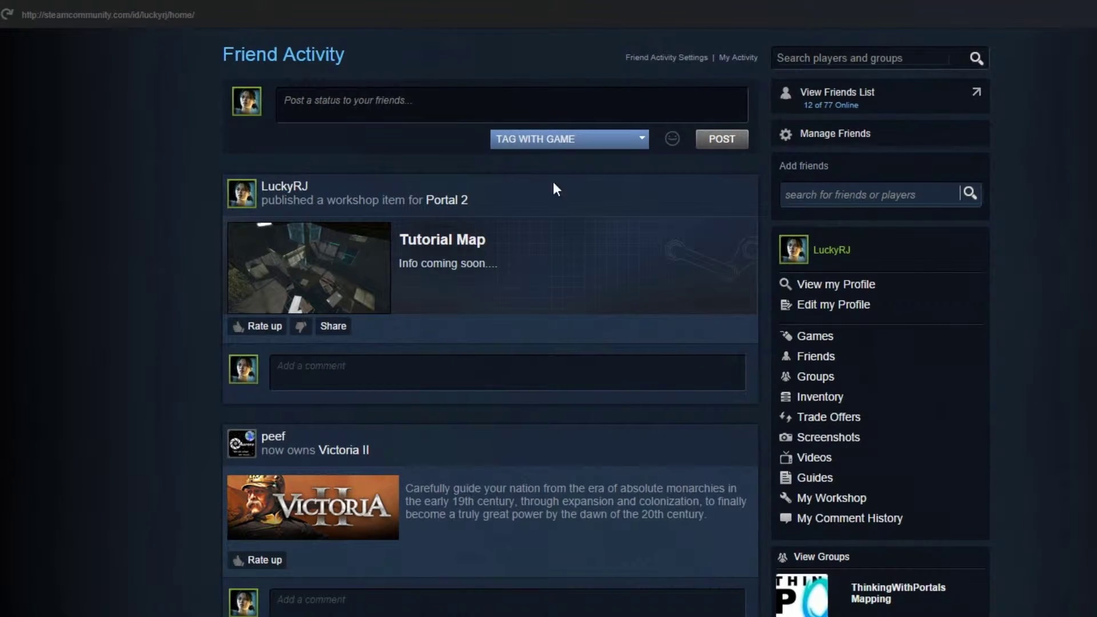
click(827, 498)
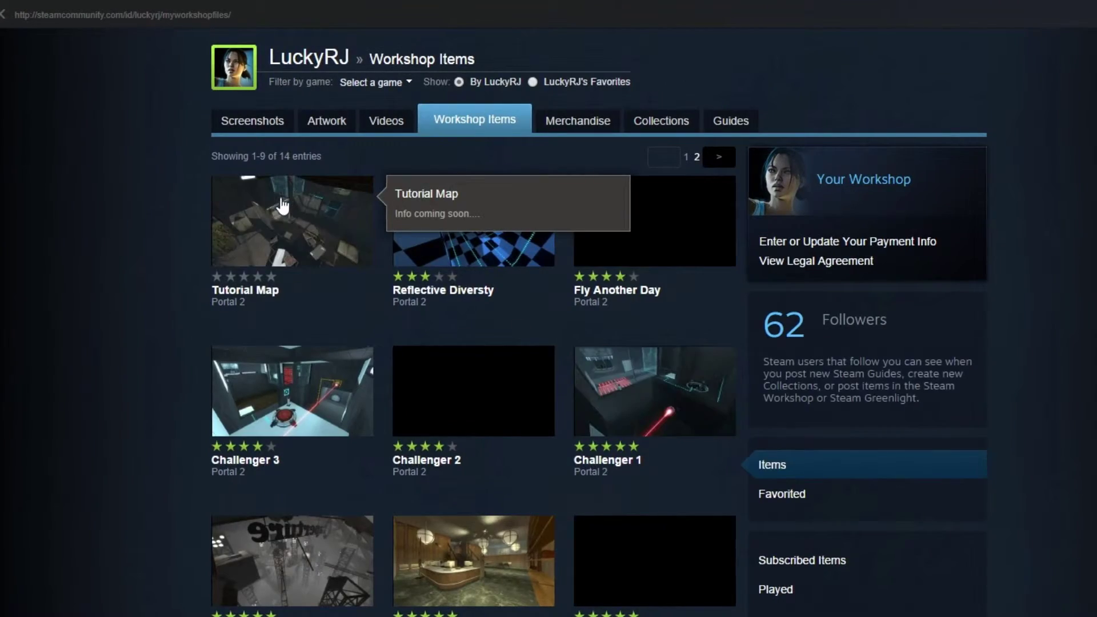
click(290, 212)
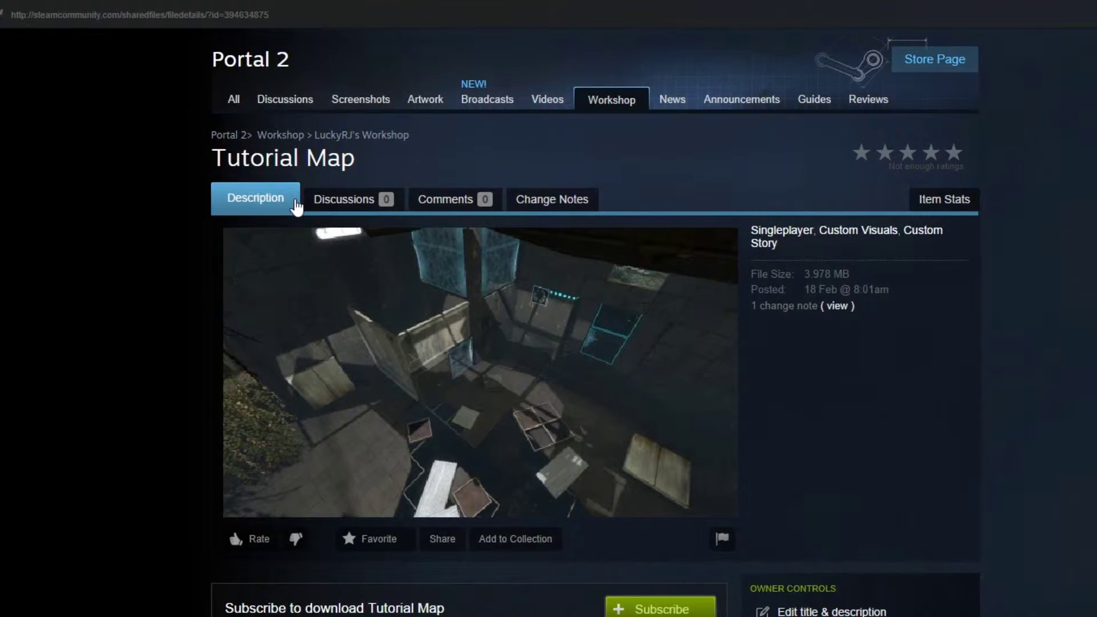
scroll(852, 305, down, 2)
scroll(1016, 292, down, 2)
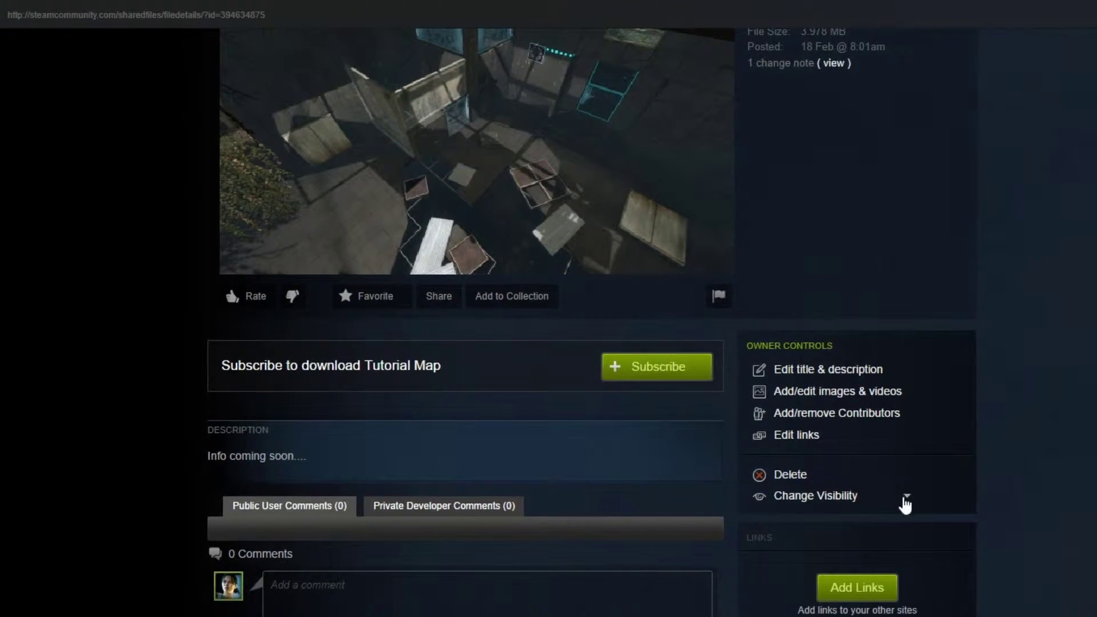
click(830, 497)
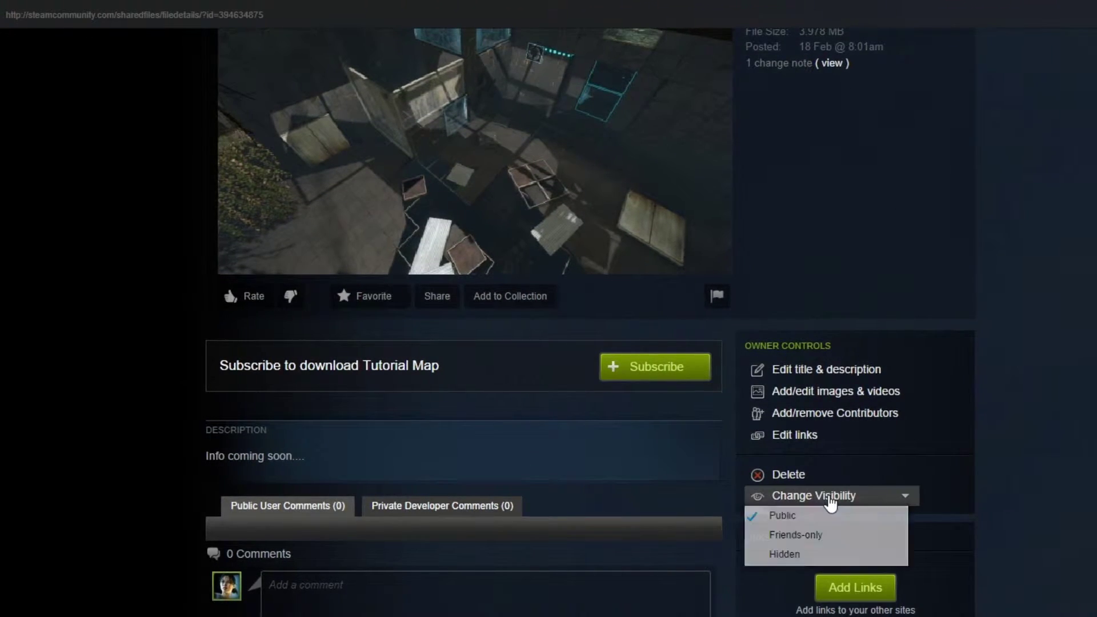
click(803, 555)
scroll(852, 526, up, 1)
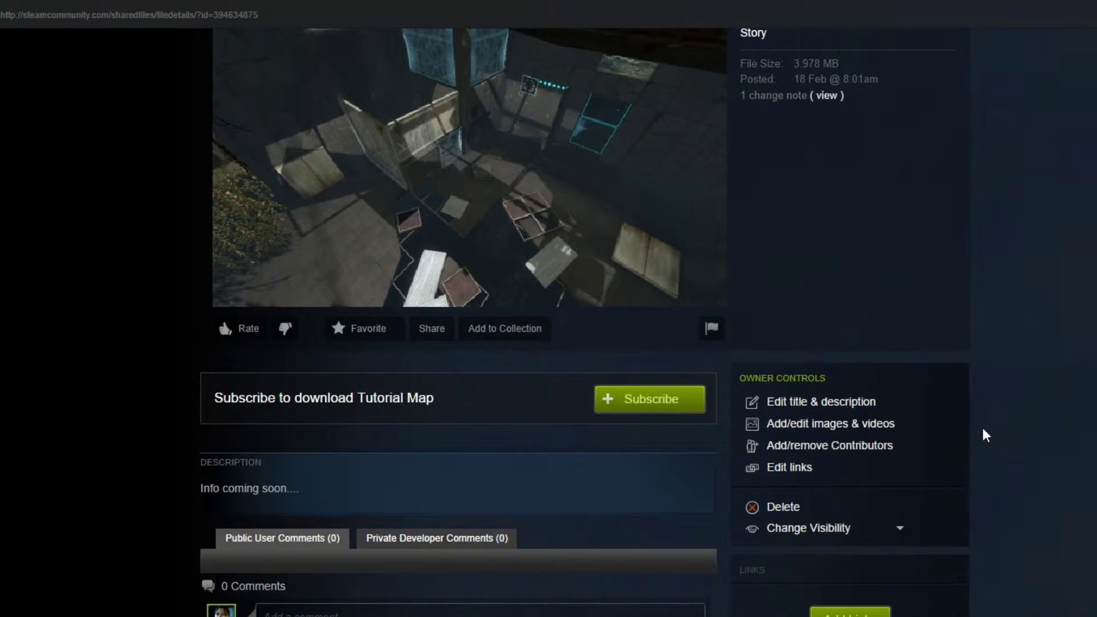
scroll(984, 435, up, 5)
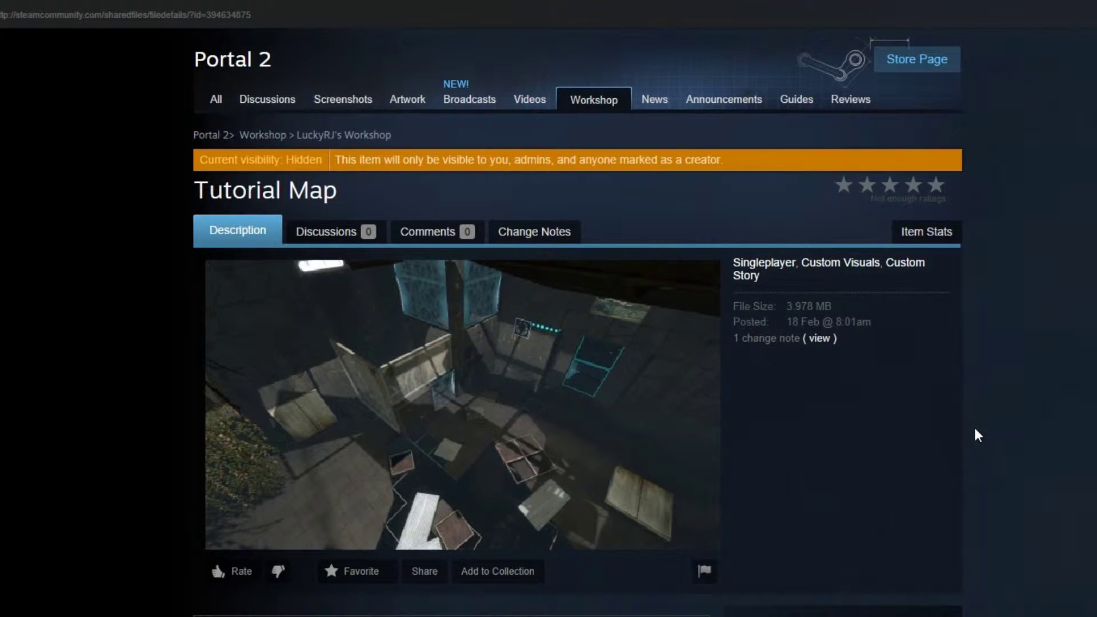
scroll(984, 372, down, 2)
scroll(987, 339, down, 2)
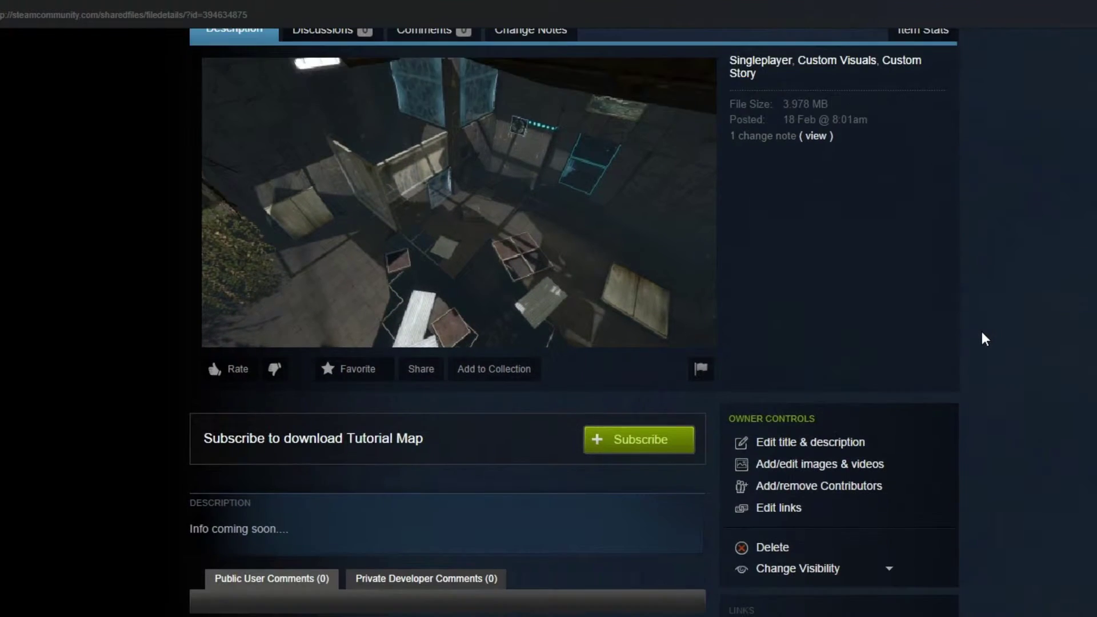
Step: Retype the description's final dot so it reads 'Info coming soon....', then return to the Tutorial Map page
click(793, 448)
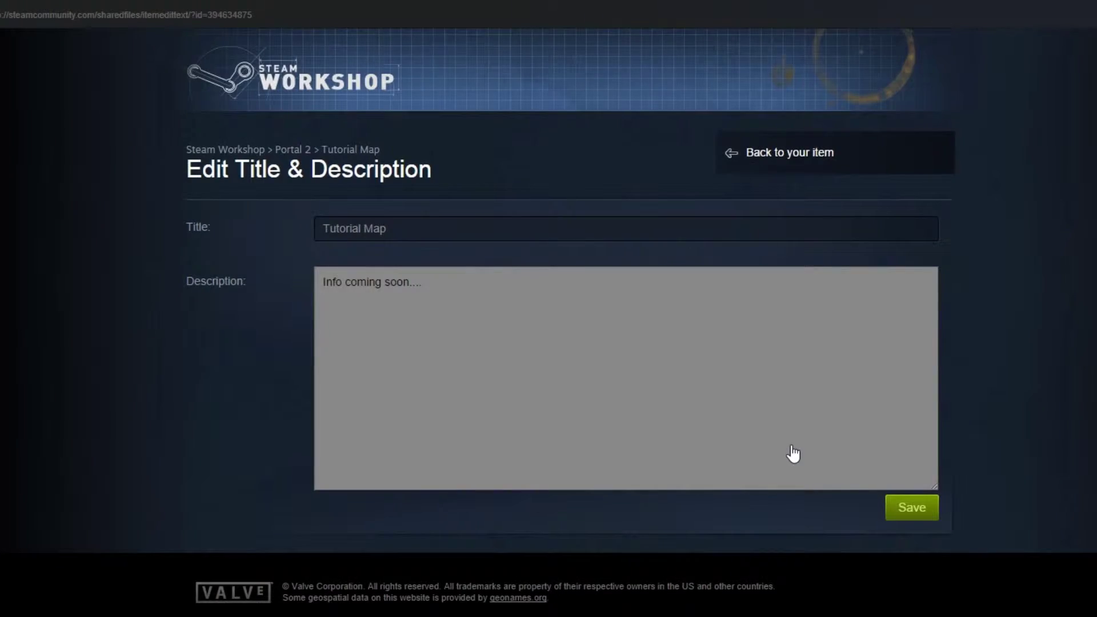
click(468, 287)
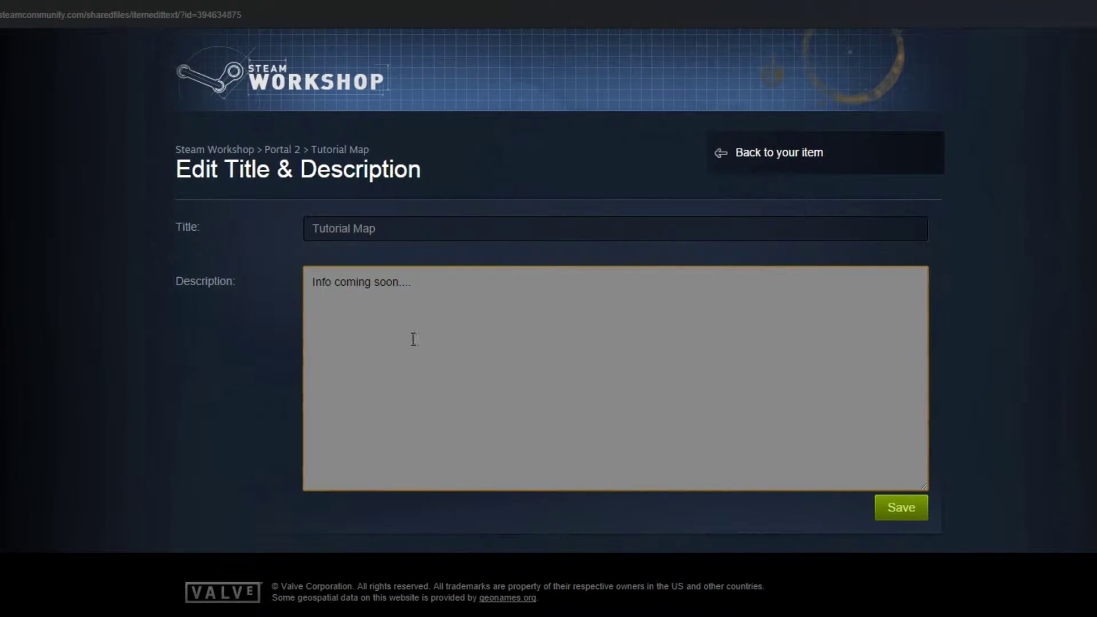
key(BackSpace)
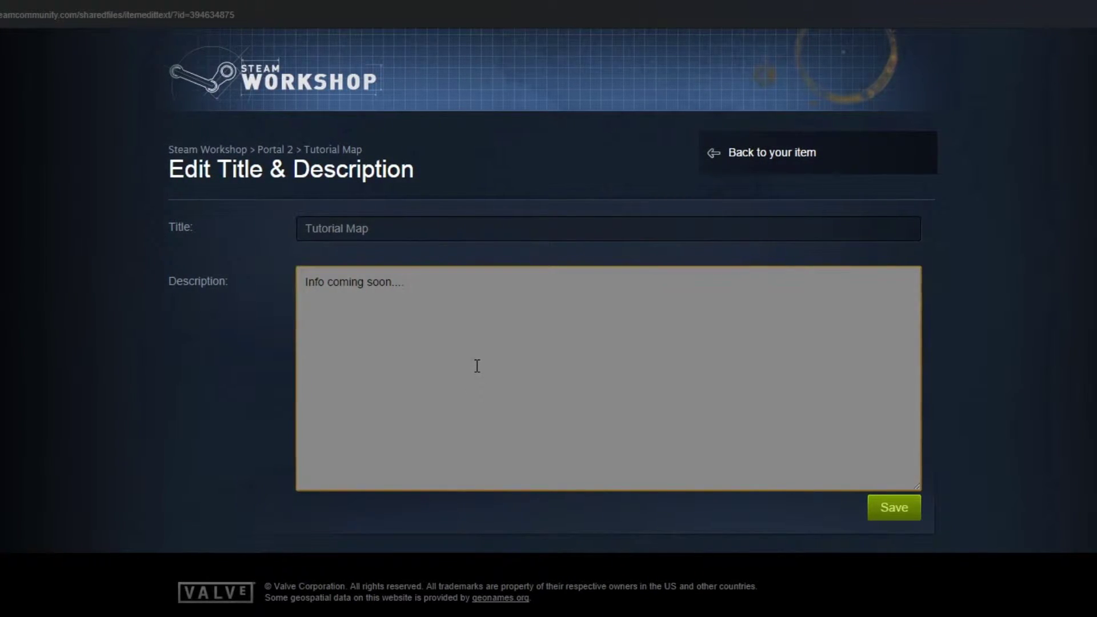
text(.)
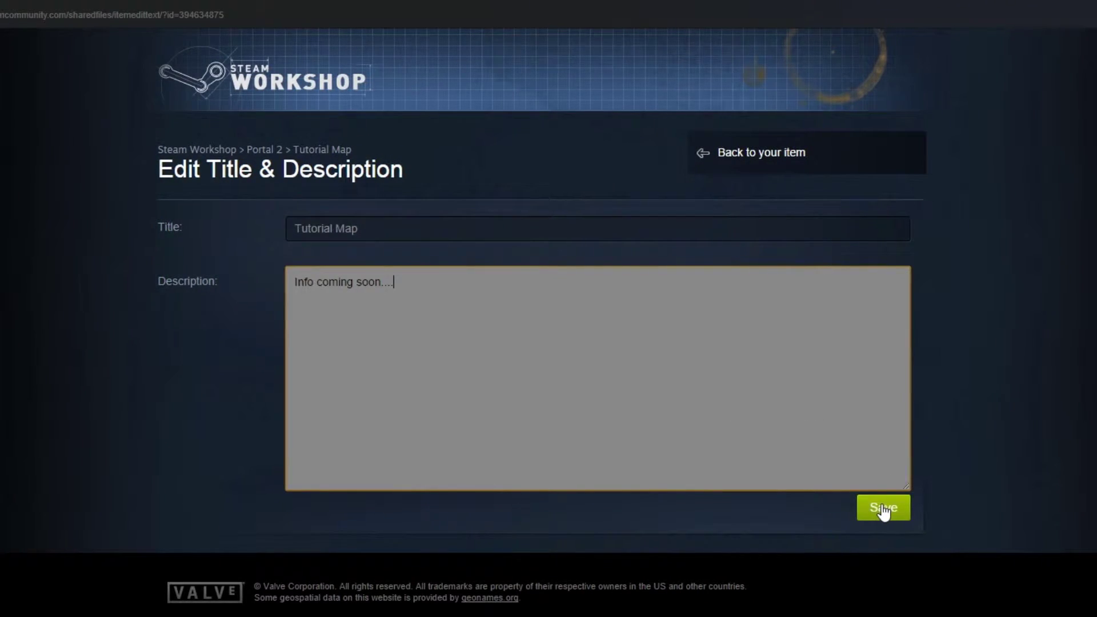
click(732, 155)
scroll(877, 458, down, 3)
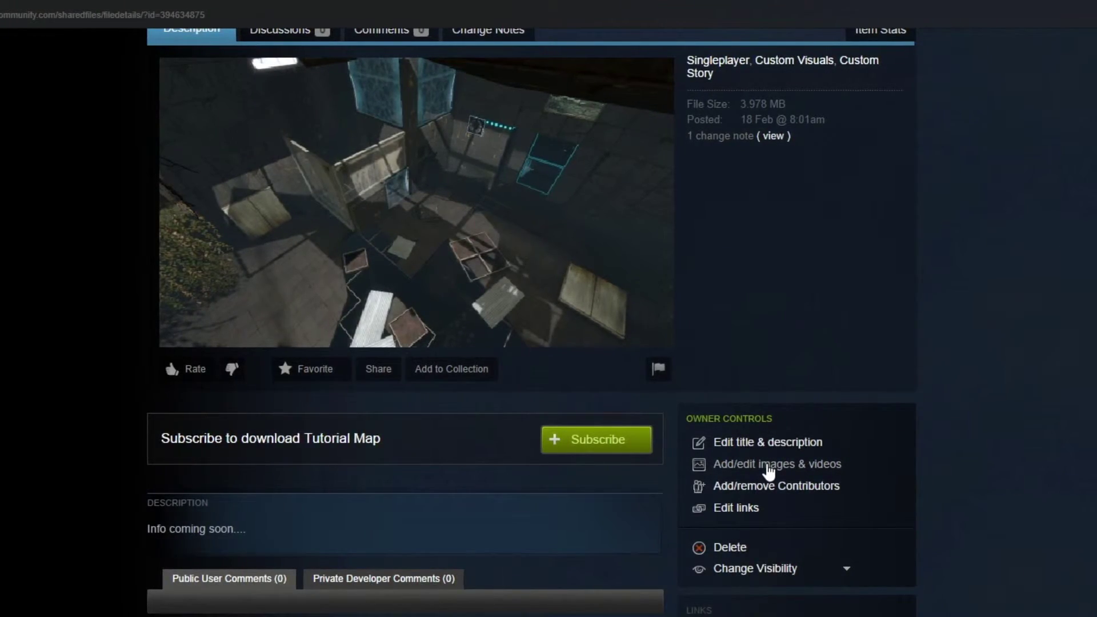
click(769, 466)
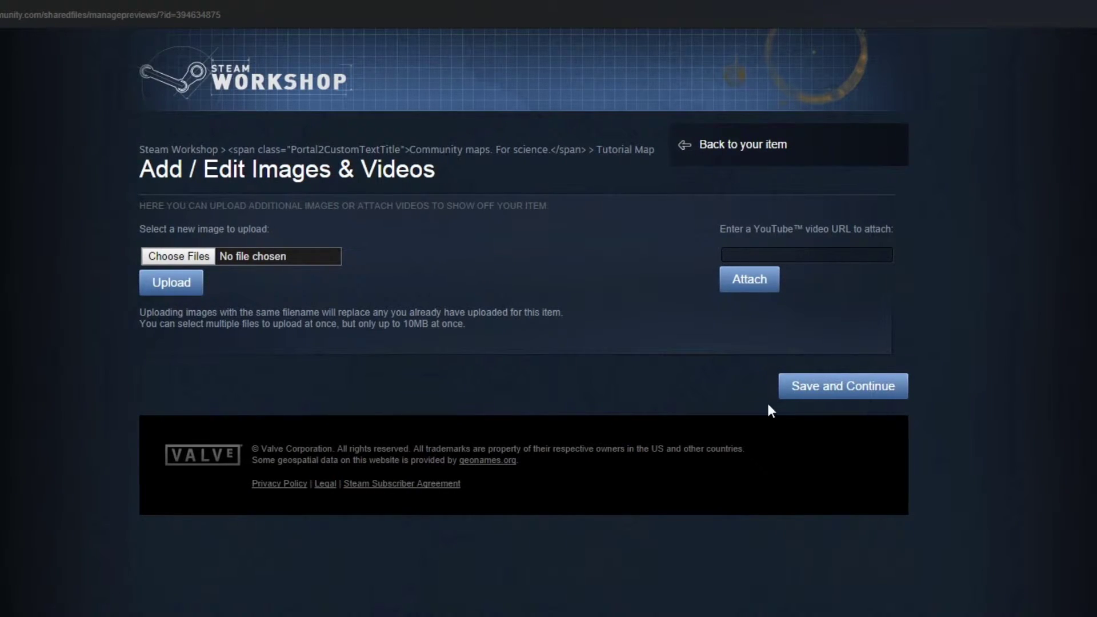
click(711, 145)
scroll(487, 323, down, 2)
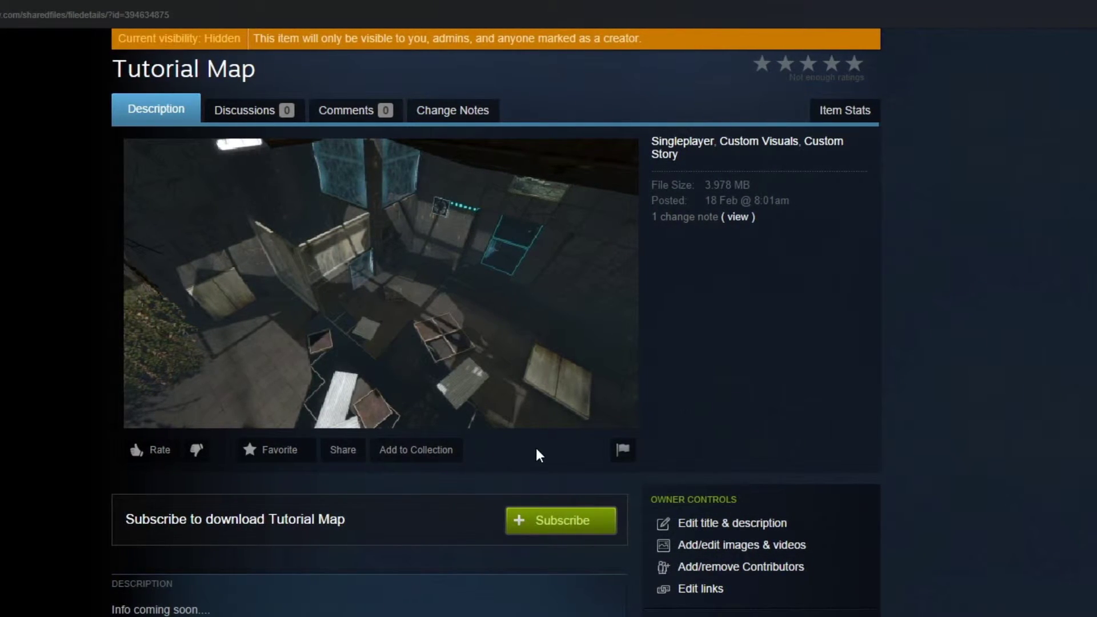
scroll(529, 435, down, 2)
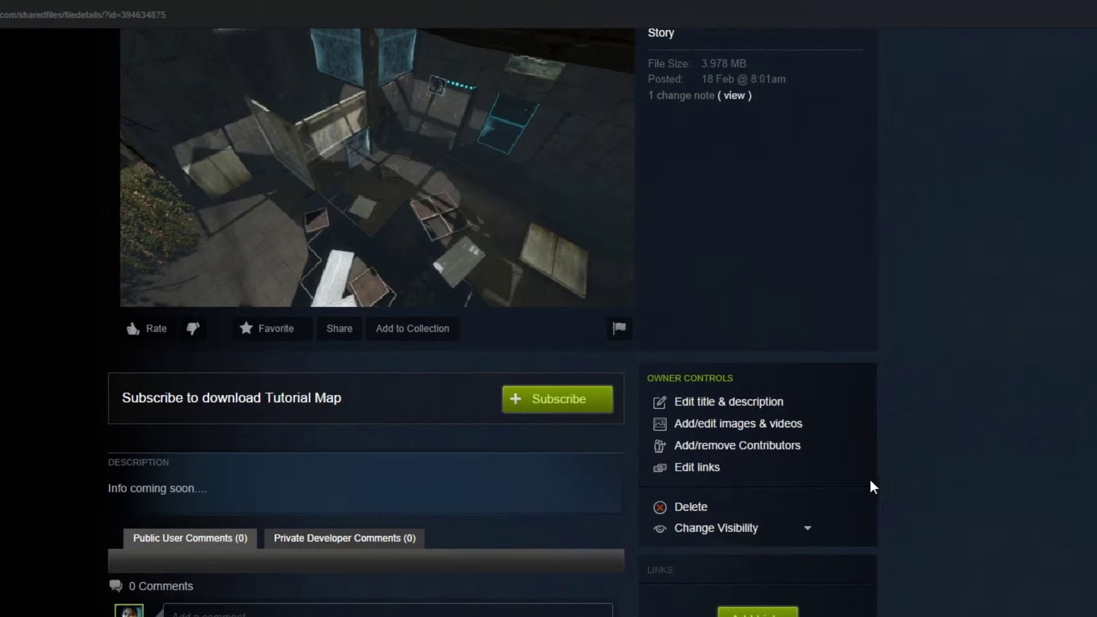
scroll(869, 426, down, 1)
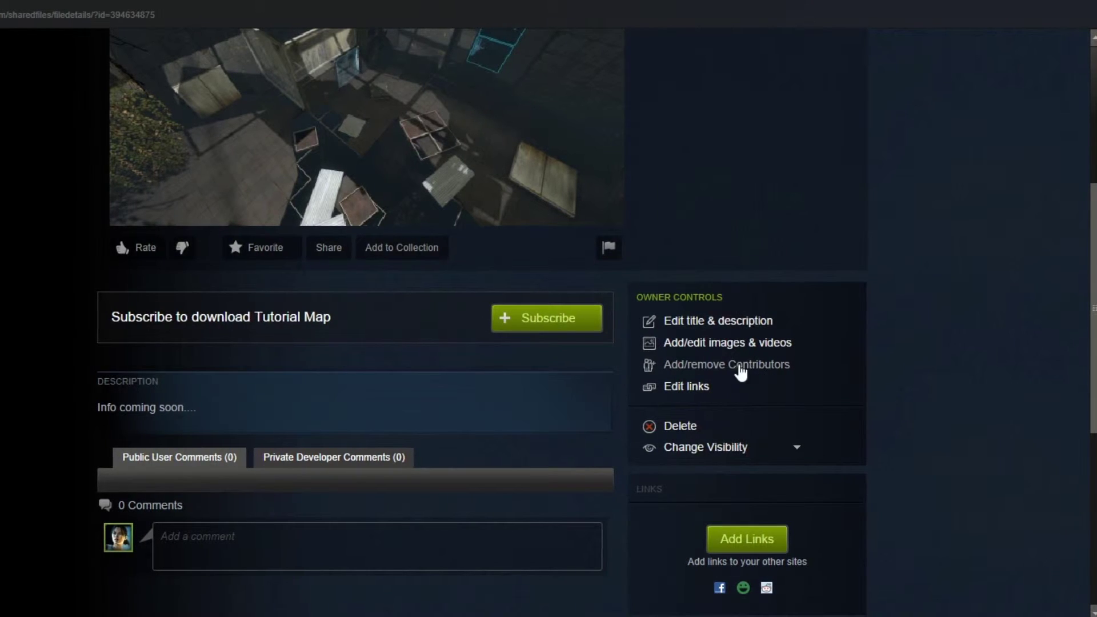
click(733, 369)
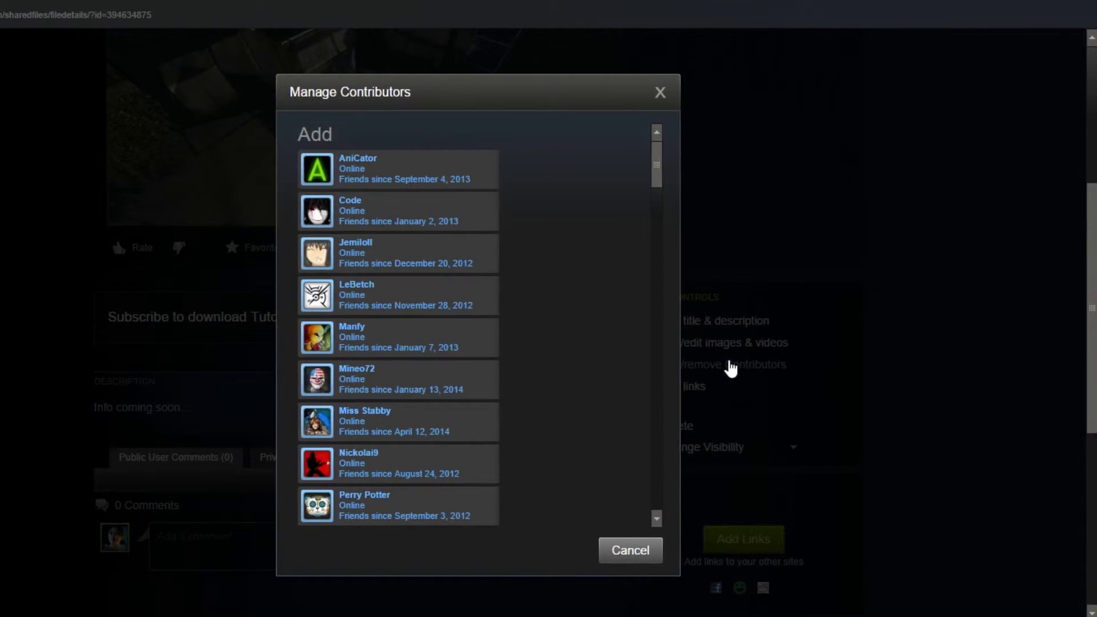
scroll(404, 372, down, 7)
scroll(421, 367, up, 7)
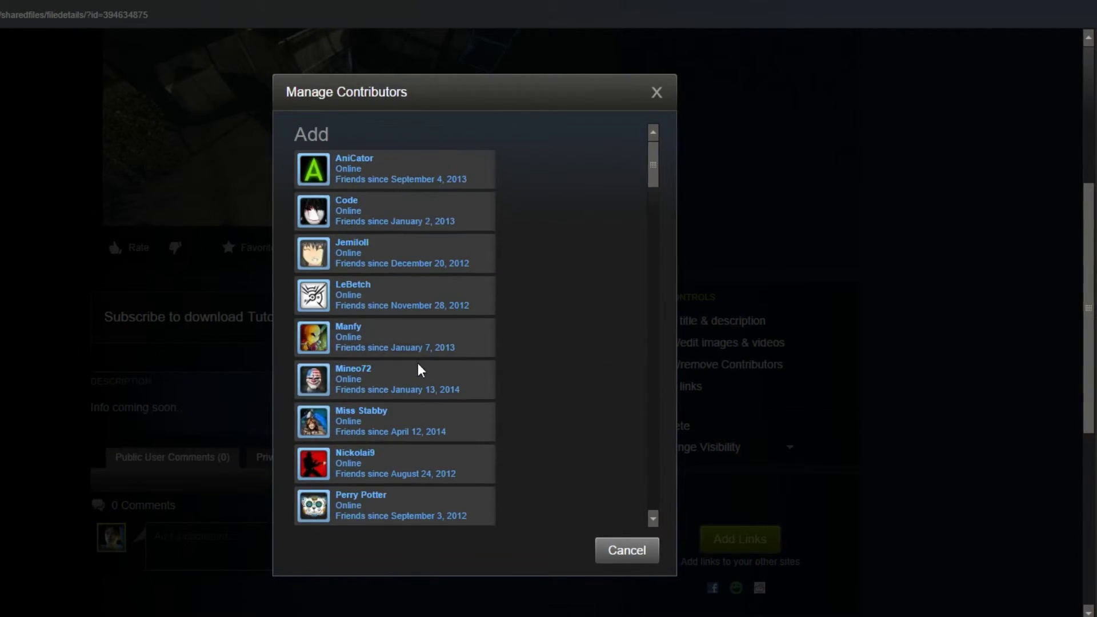
scroll(702, 133, up, 2)
click(655, 93)
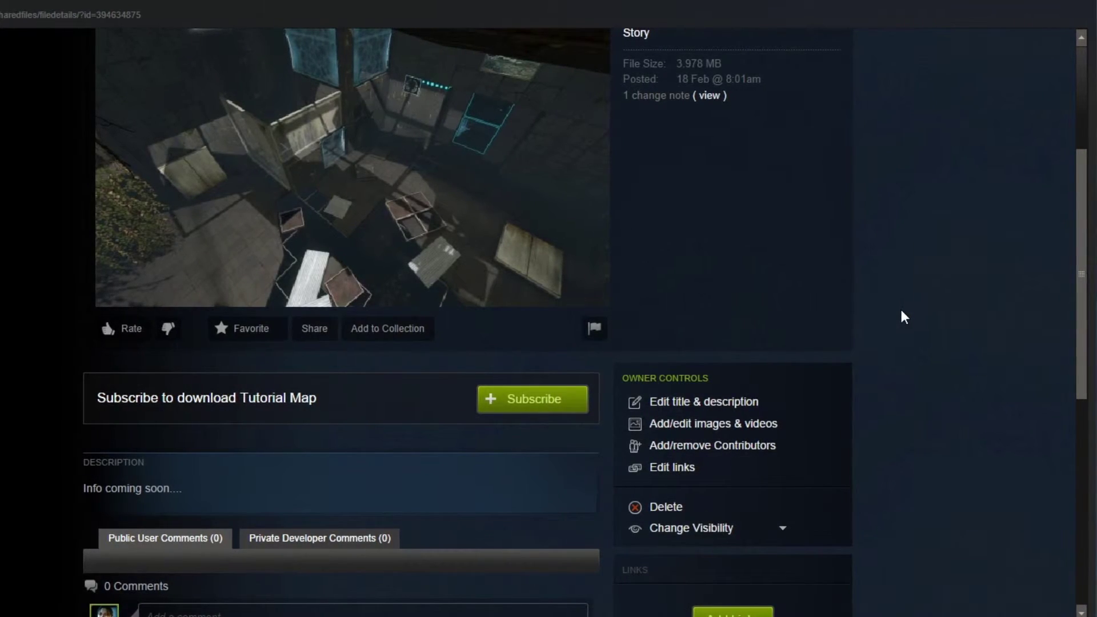
Step: Scroll the hidden Tutorial Map page and bring back p2map_publish's Browse Published Files window
scroll(900, 310, down, 6)
scroll(896, 313, down, 3)
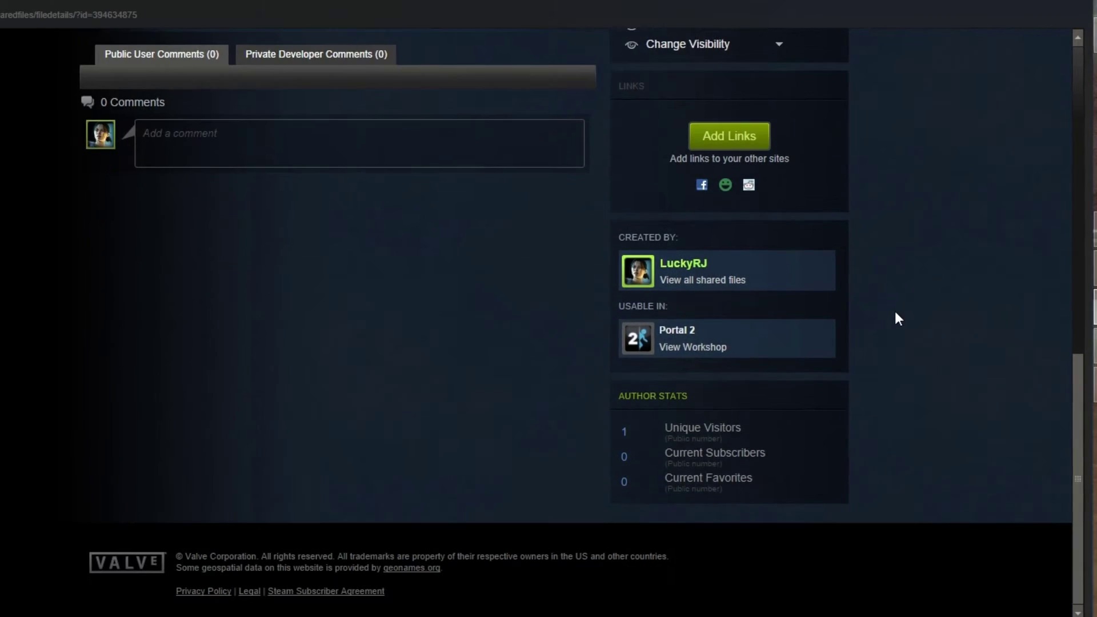
scroll(895, 312, up, 12)
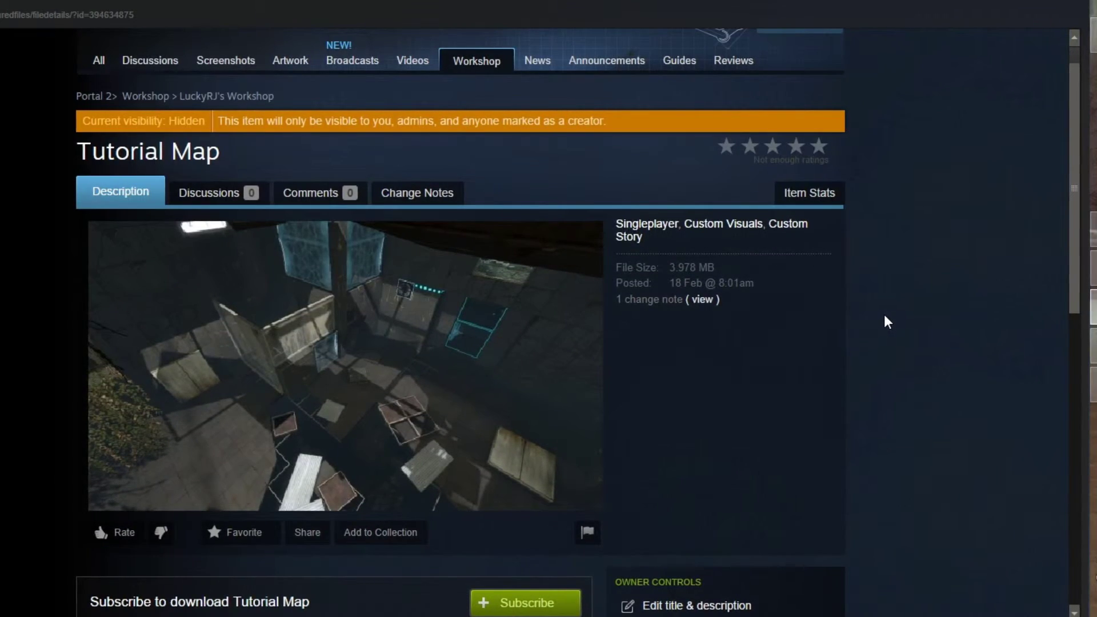
scroll(884, 321, up, 1)
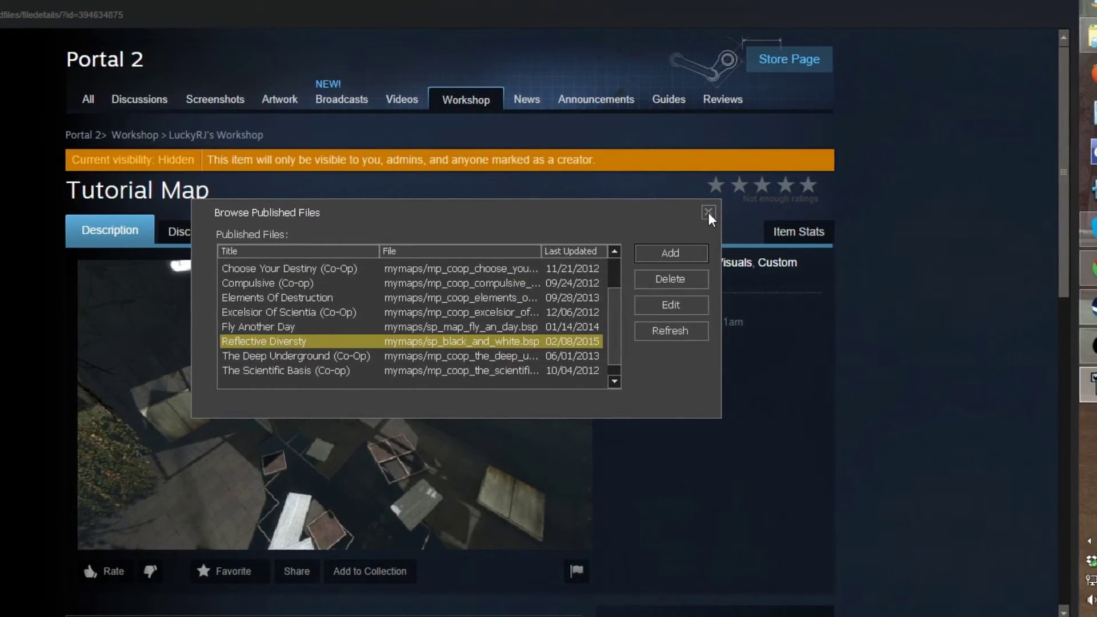
mouse_move(1090, 346)
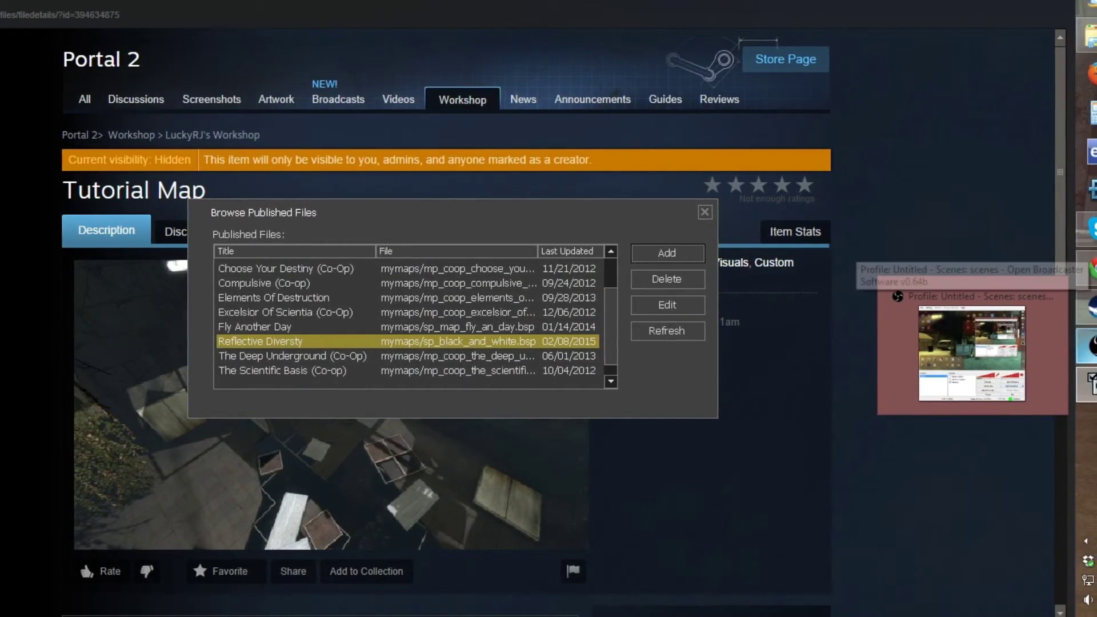